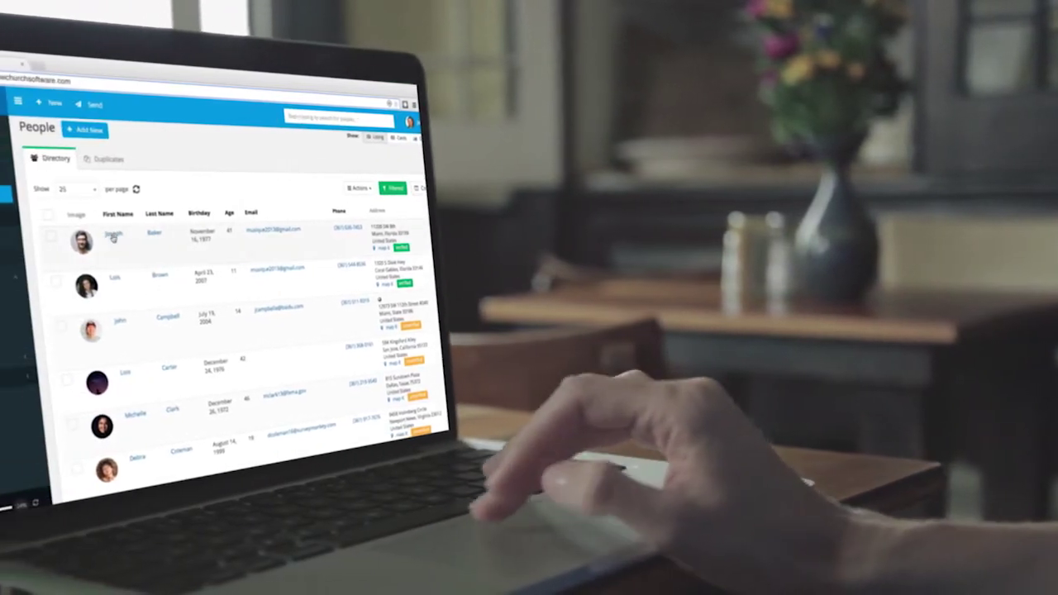
Open the first directory member's profile and look over his general details
click(114, 238)
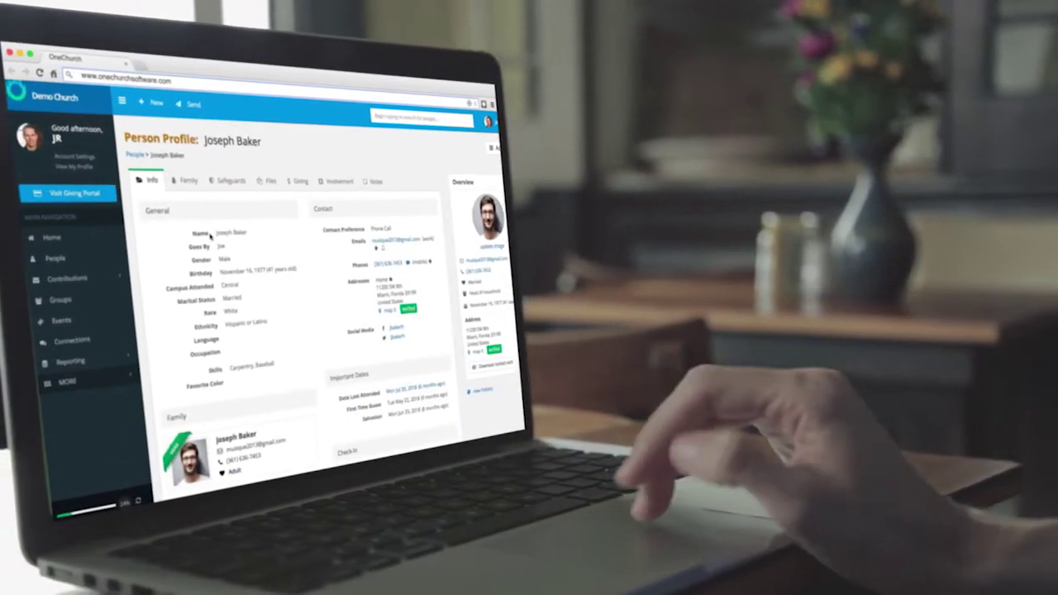
click(285, 209)
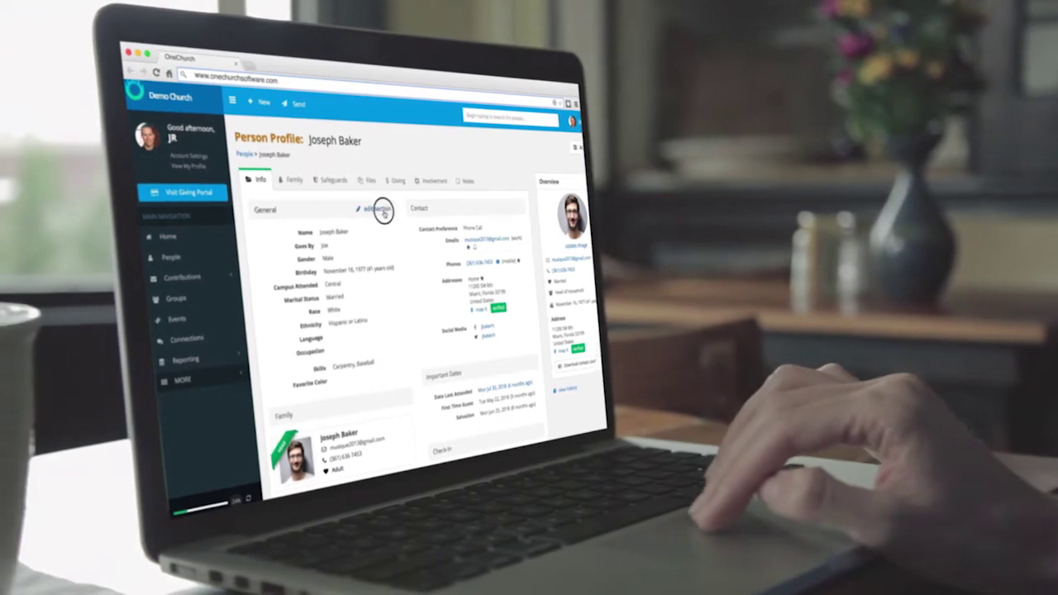
scroll(476, 300, down, 3)
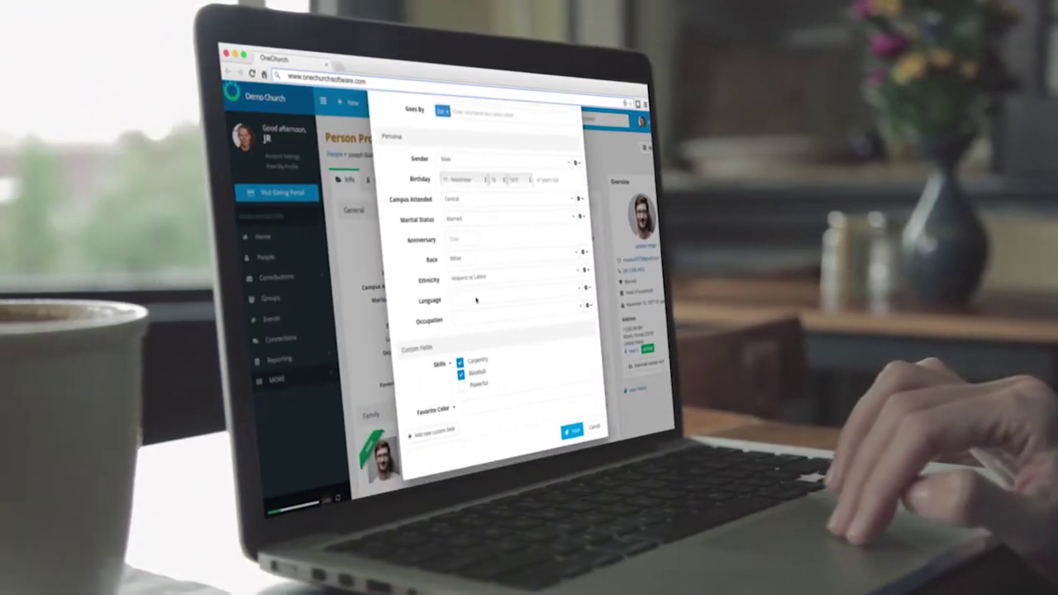
scroll(477, 300, up, 3)
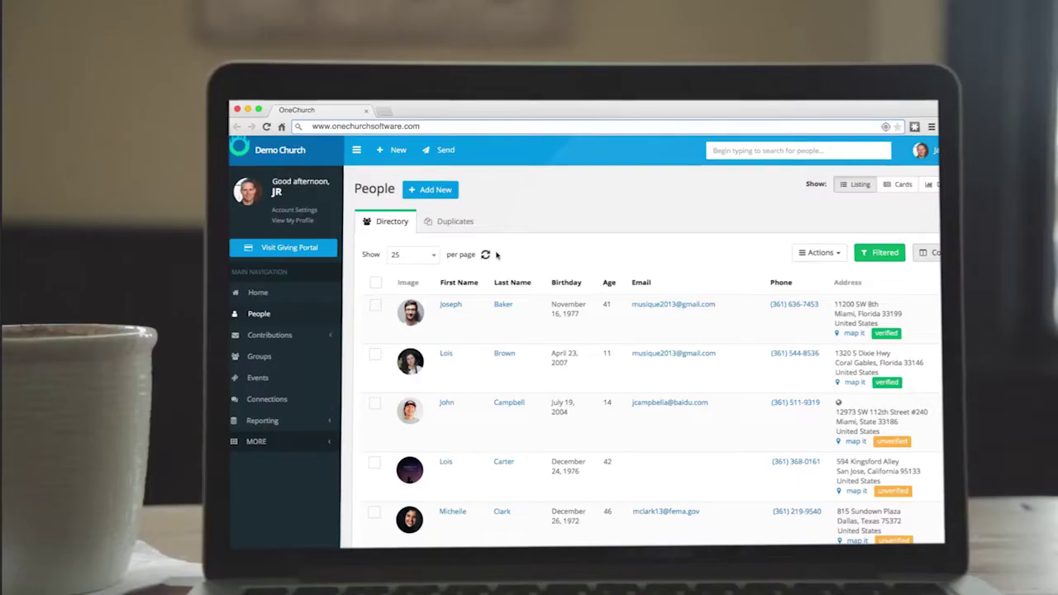
scroll(521, 322, down, 5)
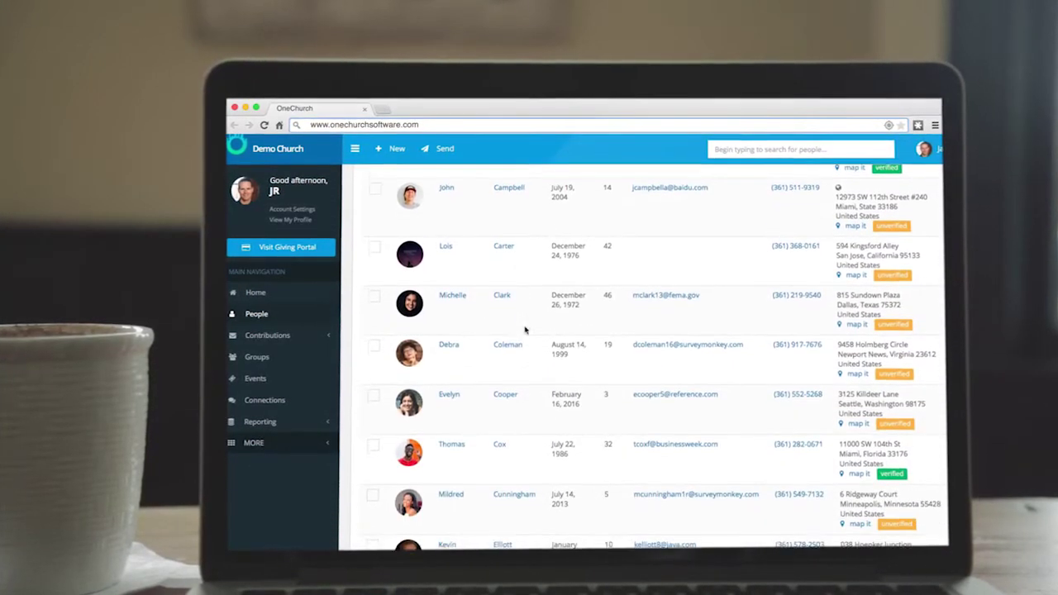
scroll(522, 273, up, 6)
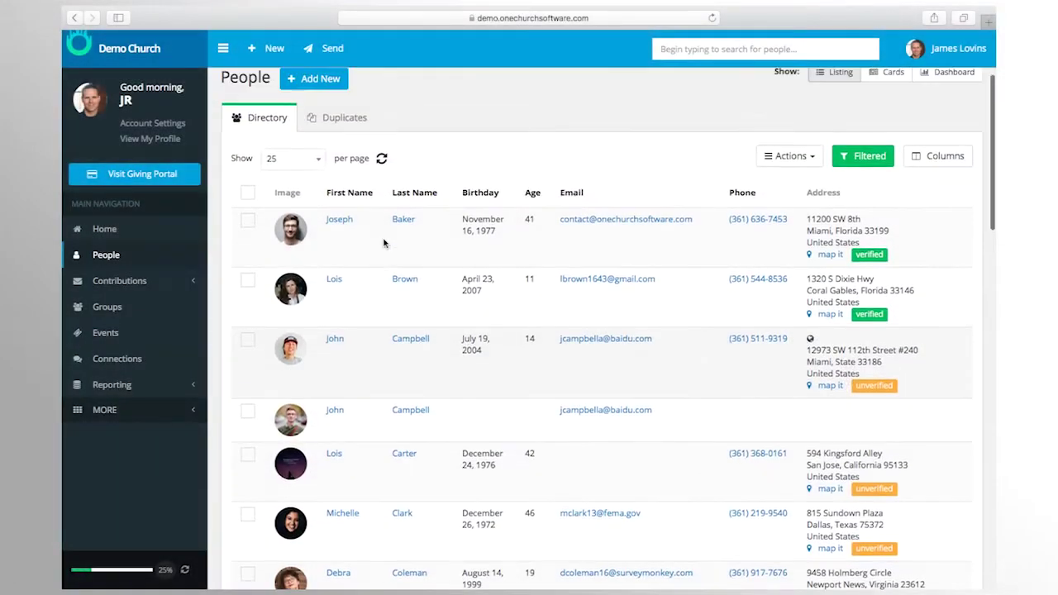
click(343, 240)
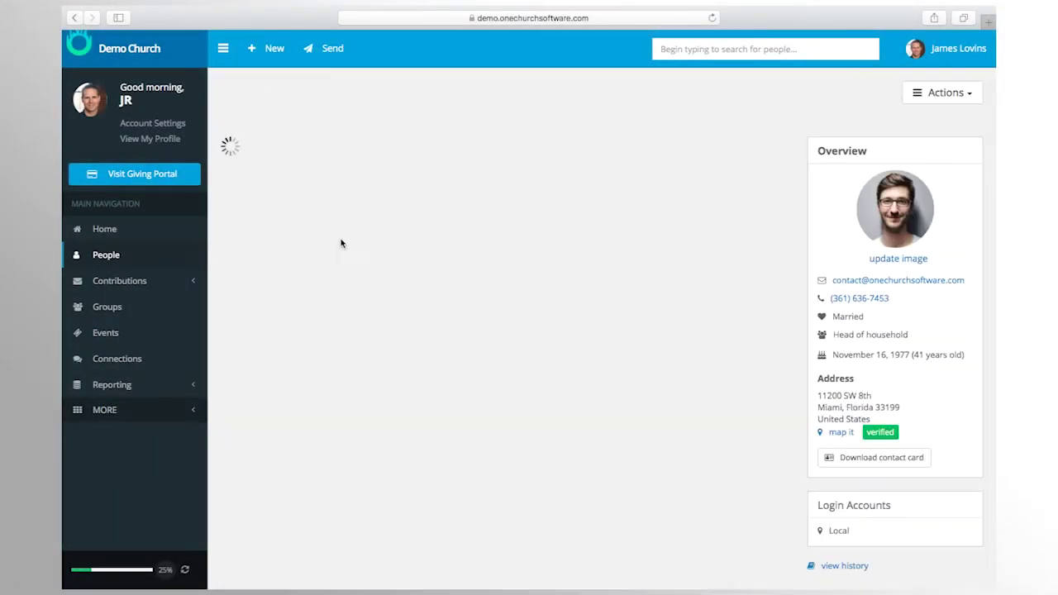
scroll(536, 278, down, 3)
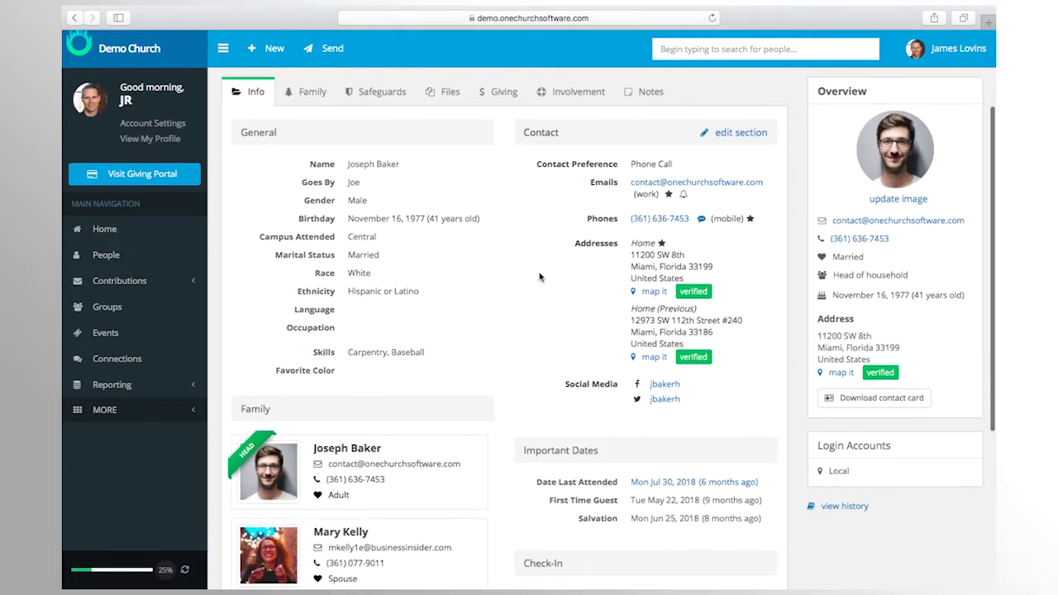
scroll(539, 278, up, 3)
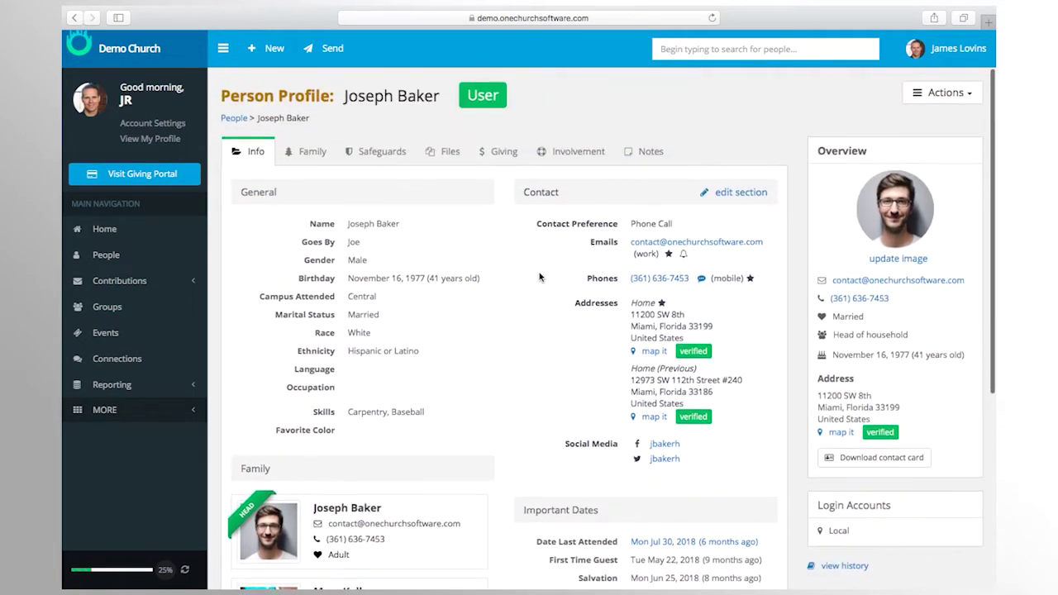
Review the member's Notes, Involvement, Giving, Files and Family tabs
click(648, 156)
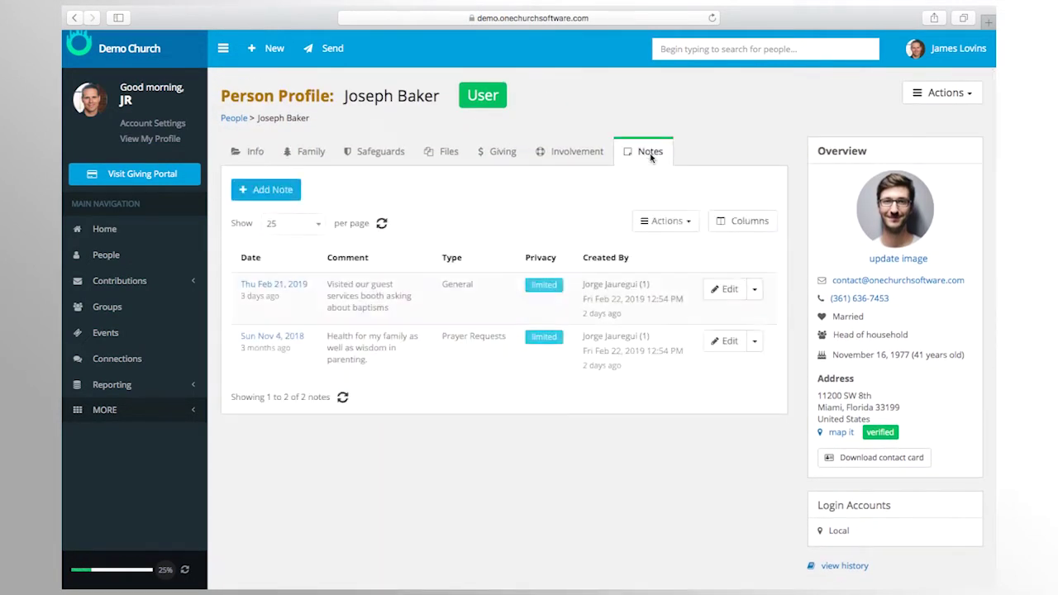
click(593, 158)
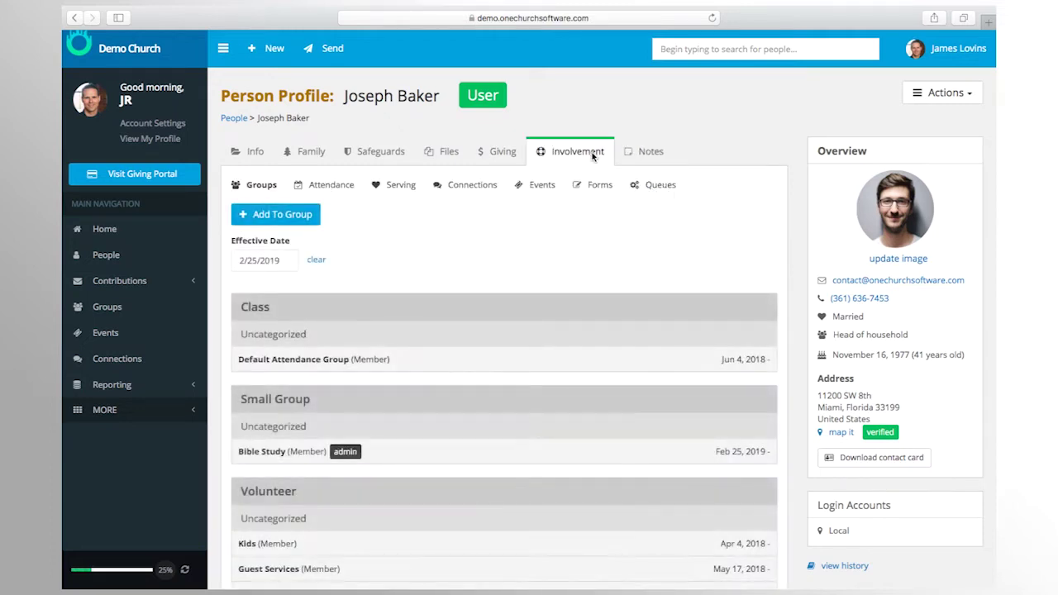
click(506, 155)
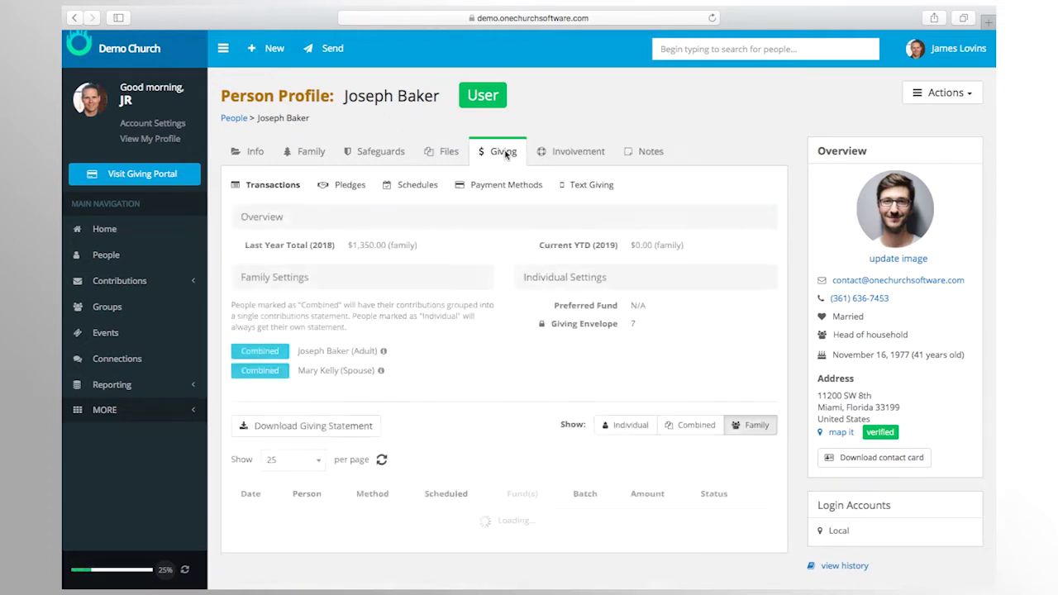
click(445, 154)
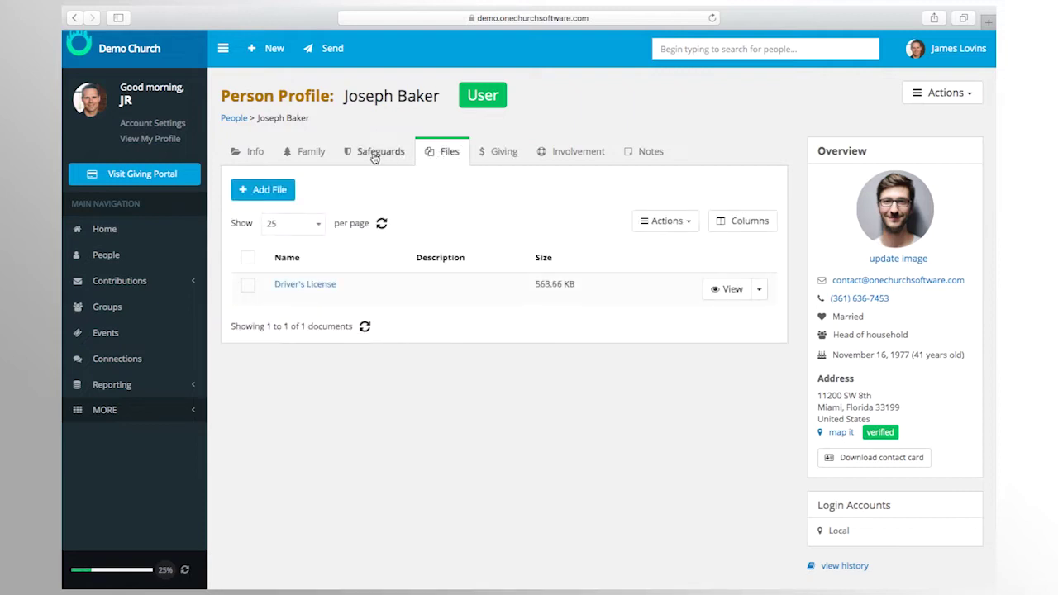
click(319, 154)
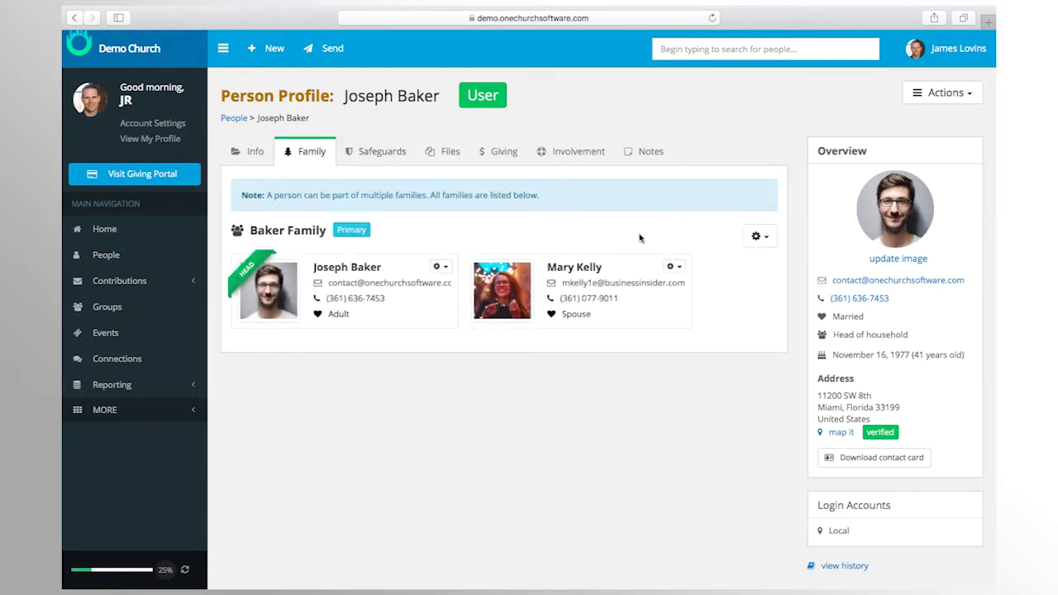
Save the spouse's family membership via Edit member, then return to the Info tab
click(672, 268)
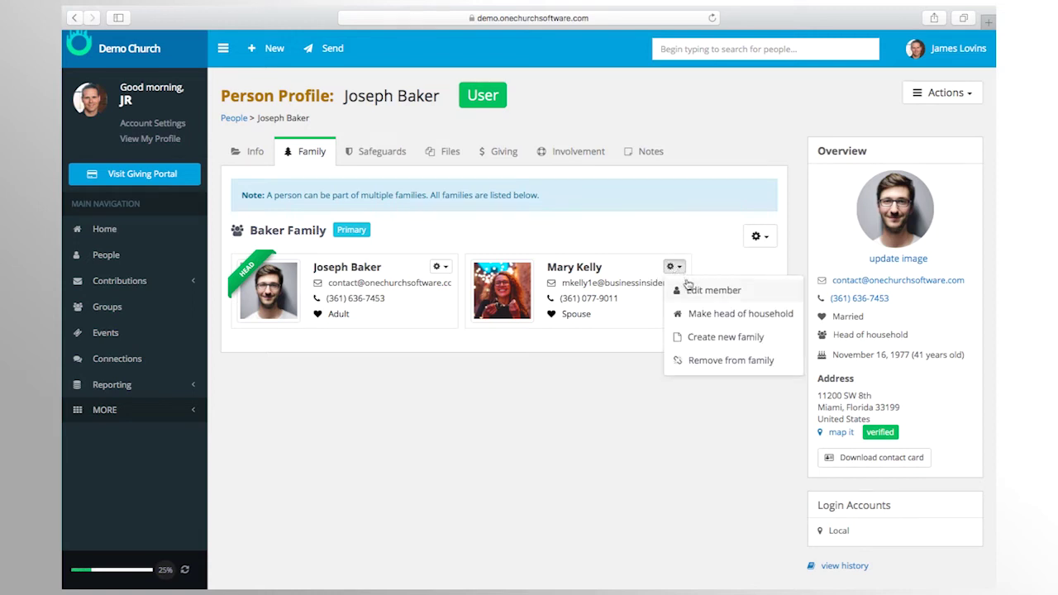
click(694, 292)
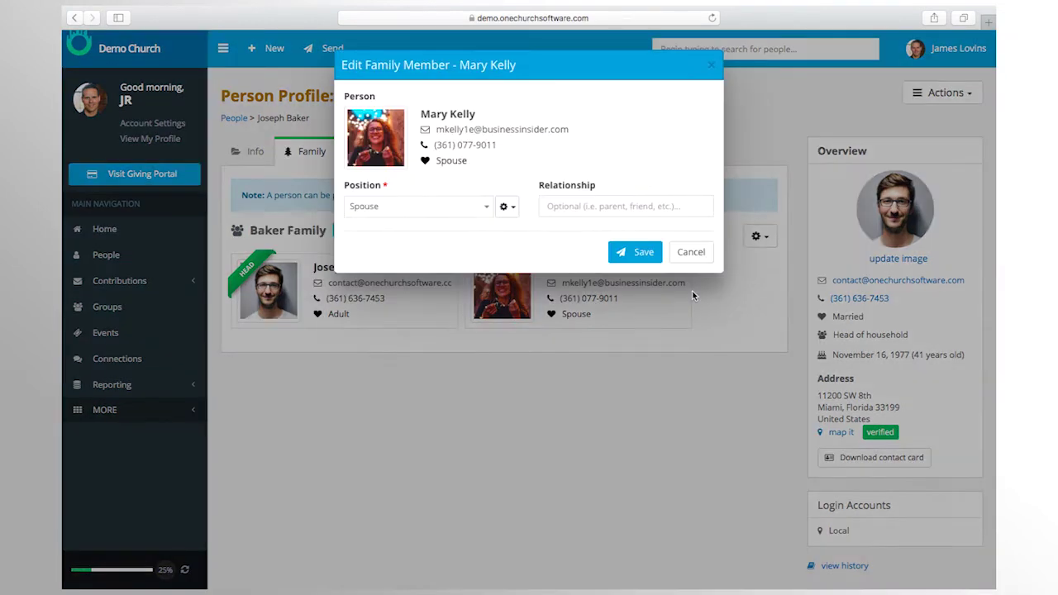
click(638, 258)
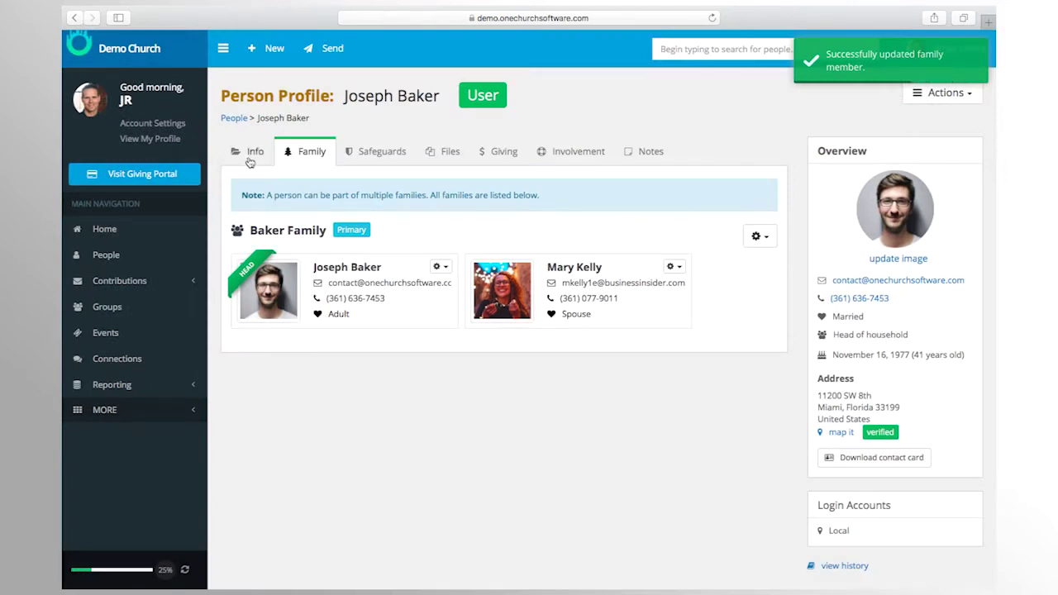
click(251, 157)
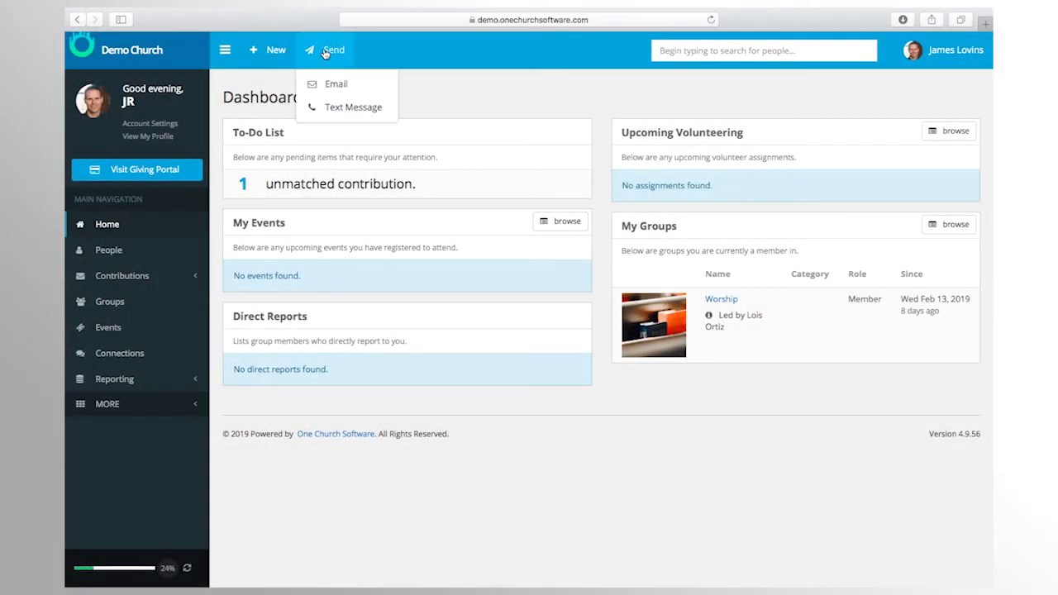
Build a People query filtered on Family > Head of Household and view its 68 results
click(142, 382)
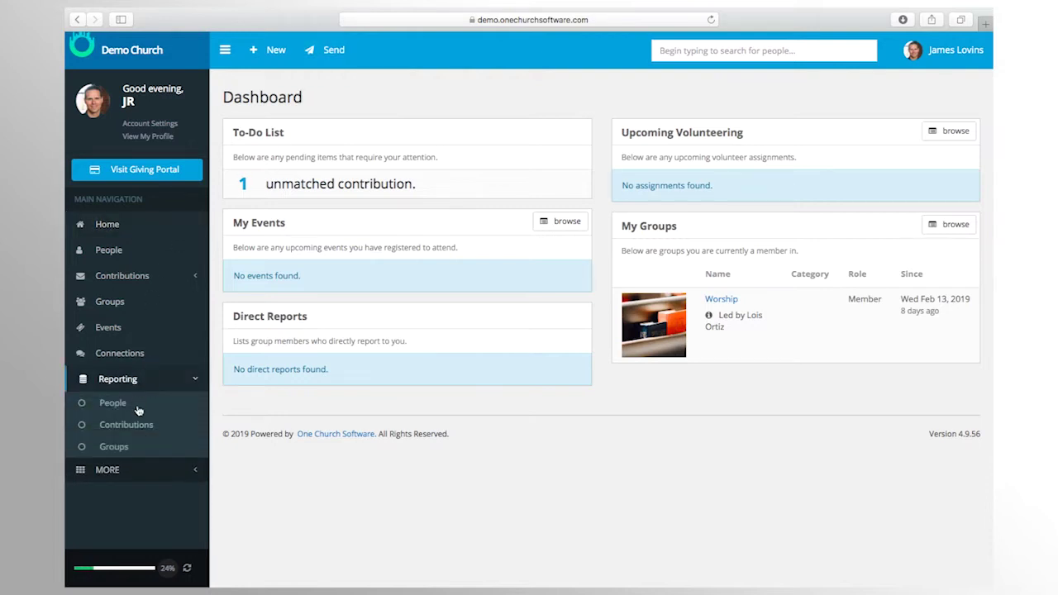
click(137, 407)
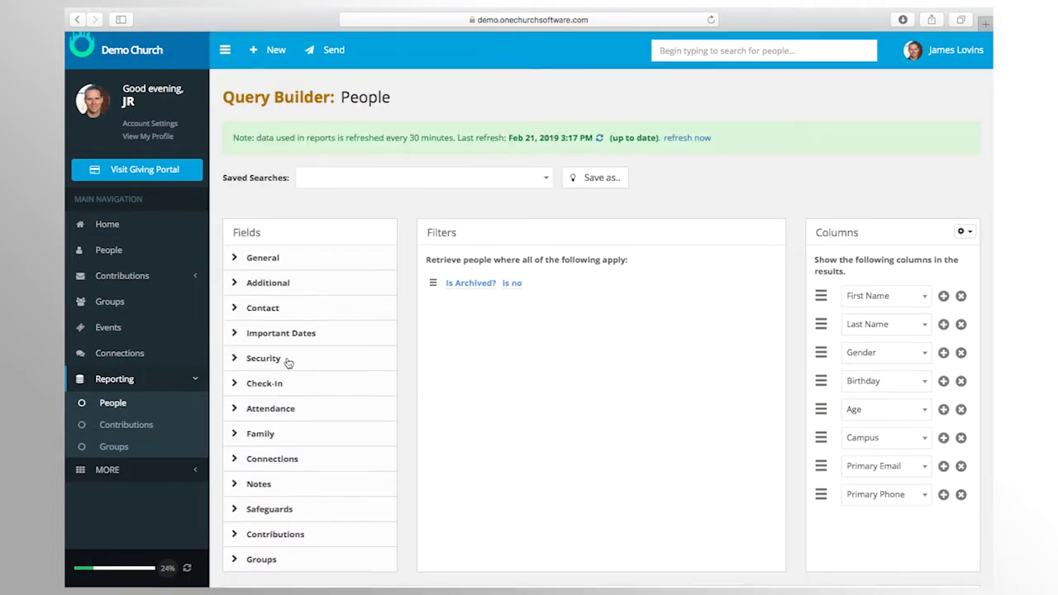
scroll(291, 374, down, 3)
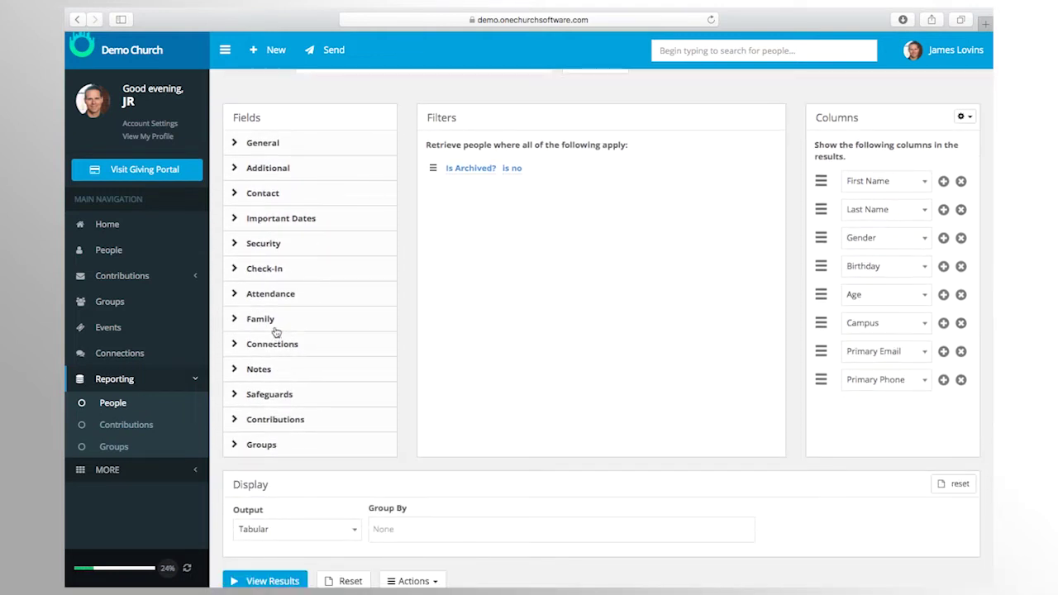
click(276, 330)
click(280, 342)
scroll(466, 312, down, 3)
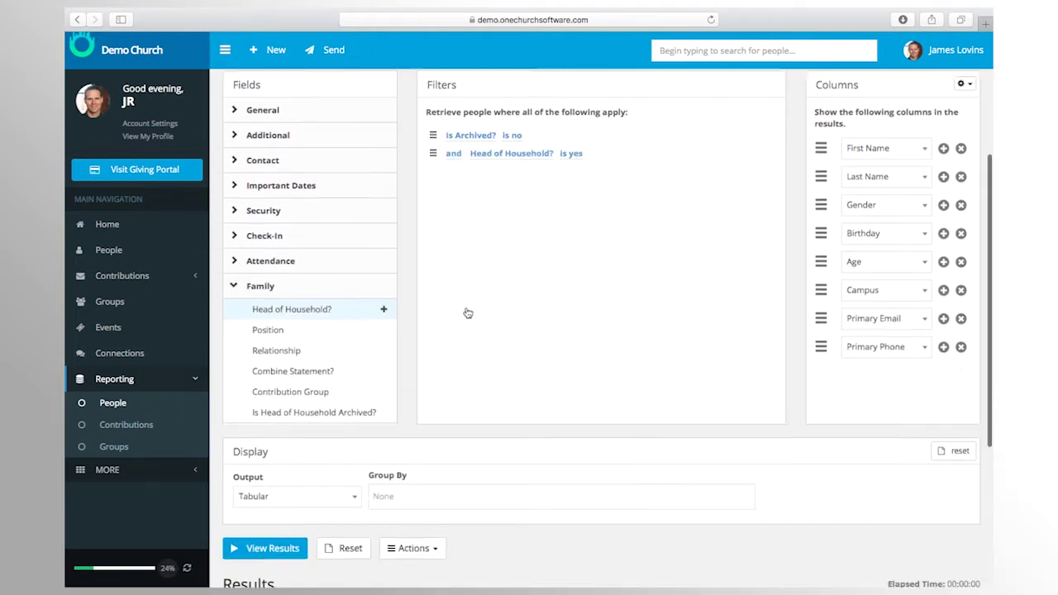
click(273, 448)
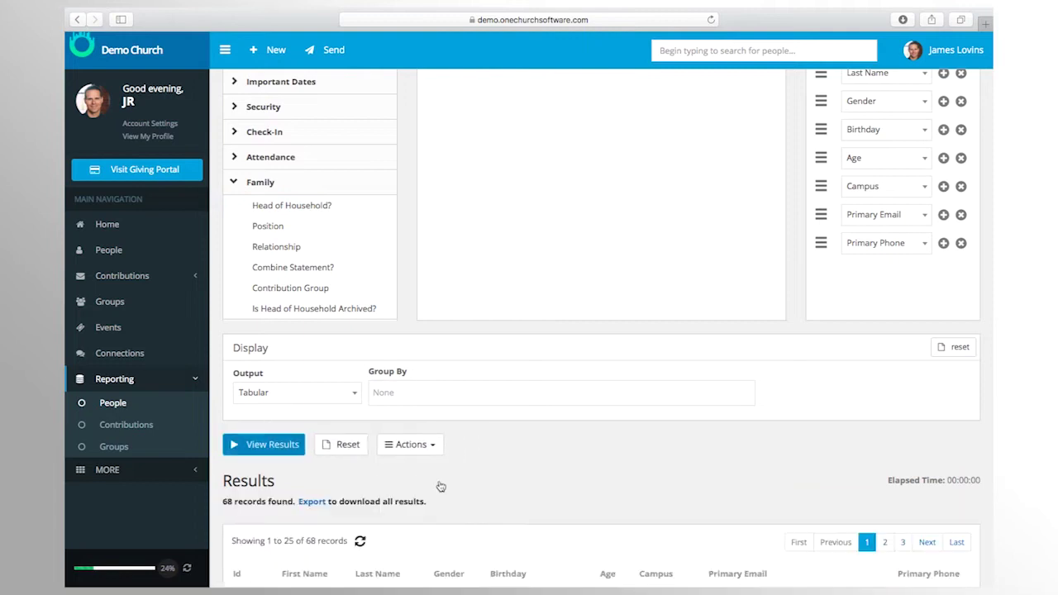
Start an email to all 68 heads of household from the results' Actions menu
scroll(438, 485, down, 3)
scroll(439, 430, up, 2)
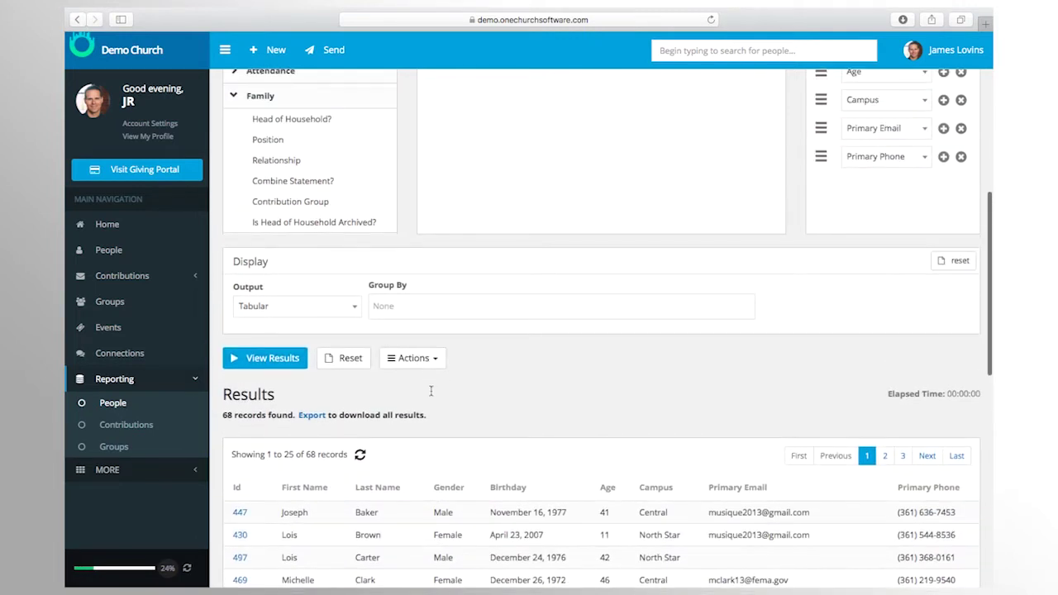
click(414, 358)
click(417, 409)
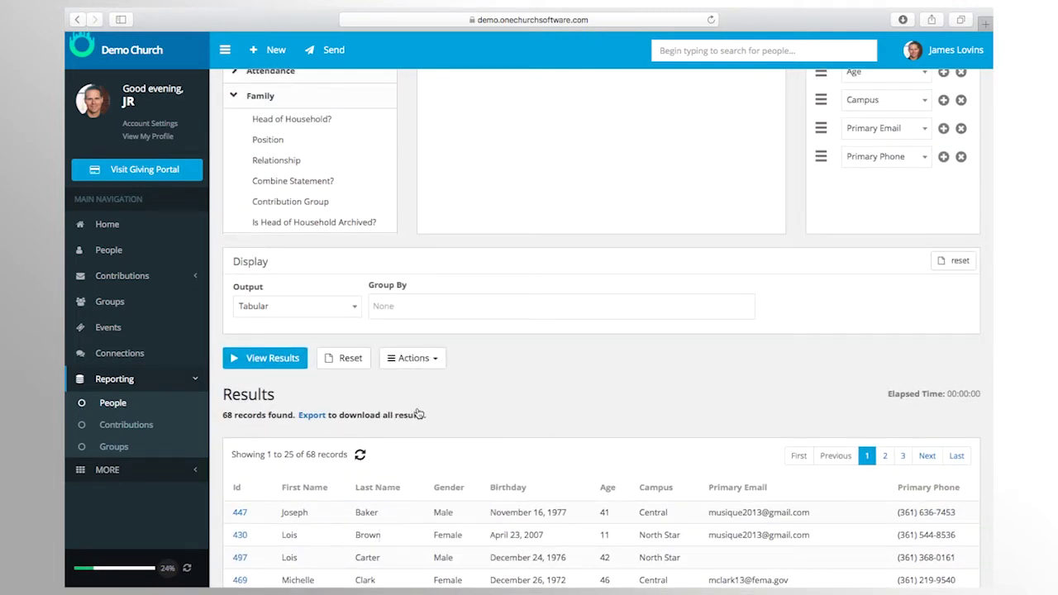
Insert the predesigned Welcome template into the email body
scroll(510, 382, down, 3)
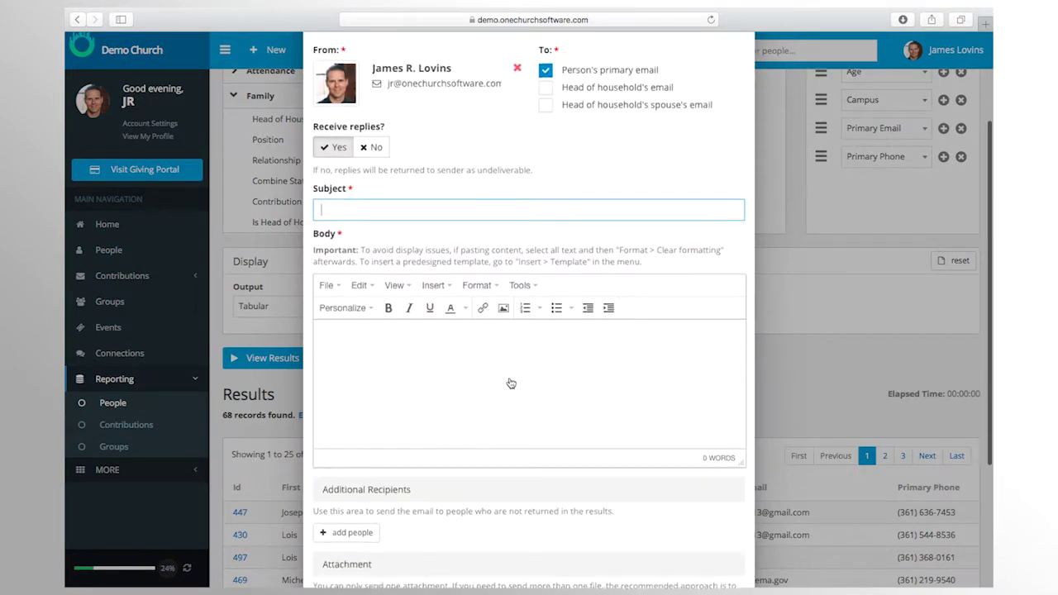
click(433, 285)
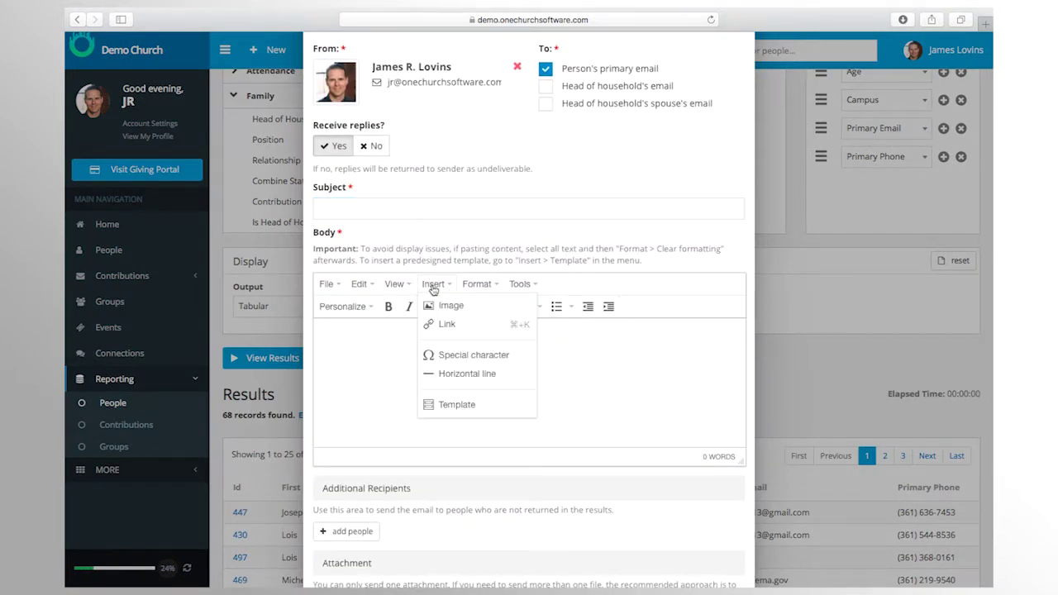
click(451, 411)
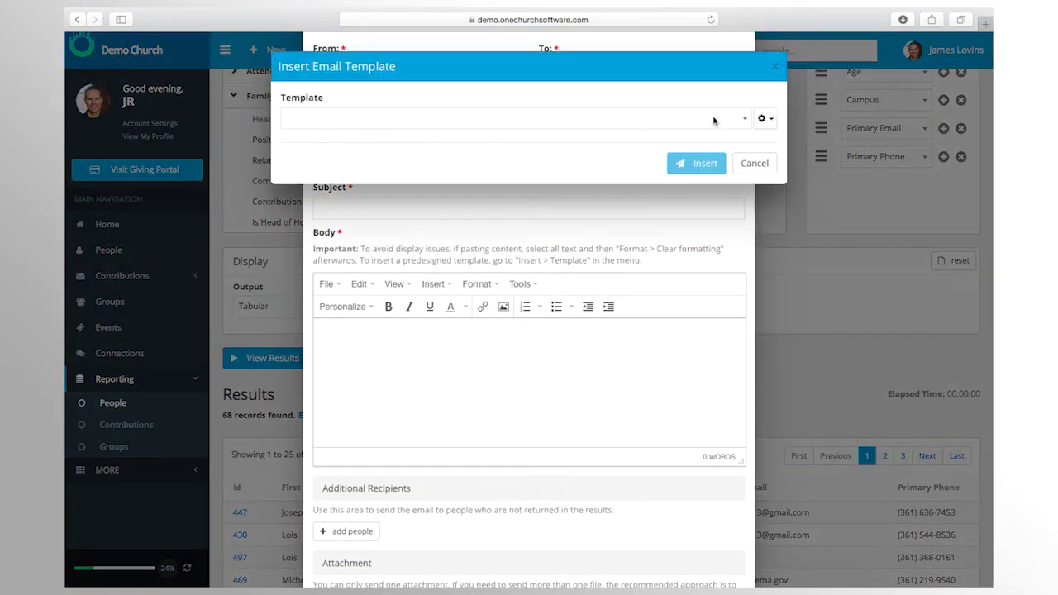
click(714, 121)
click(545, 184)
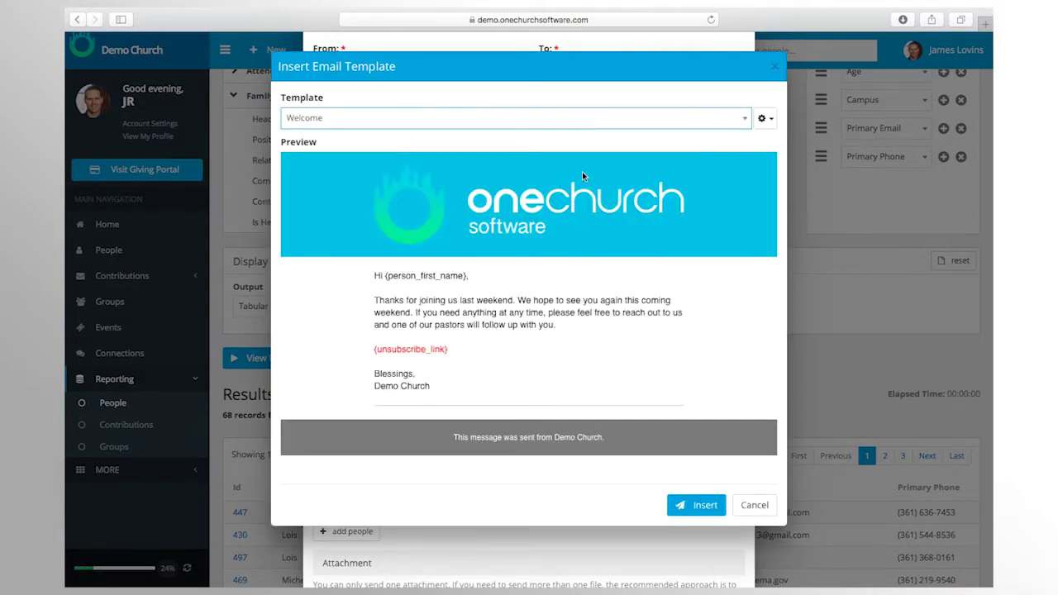
click(693, 508)
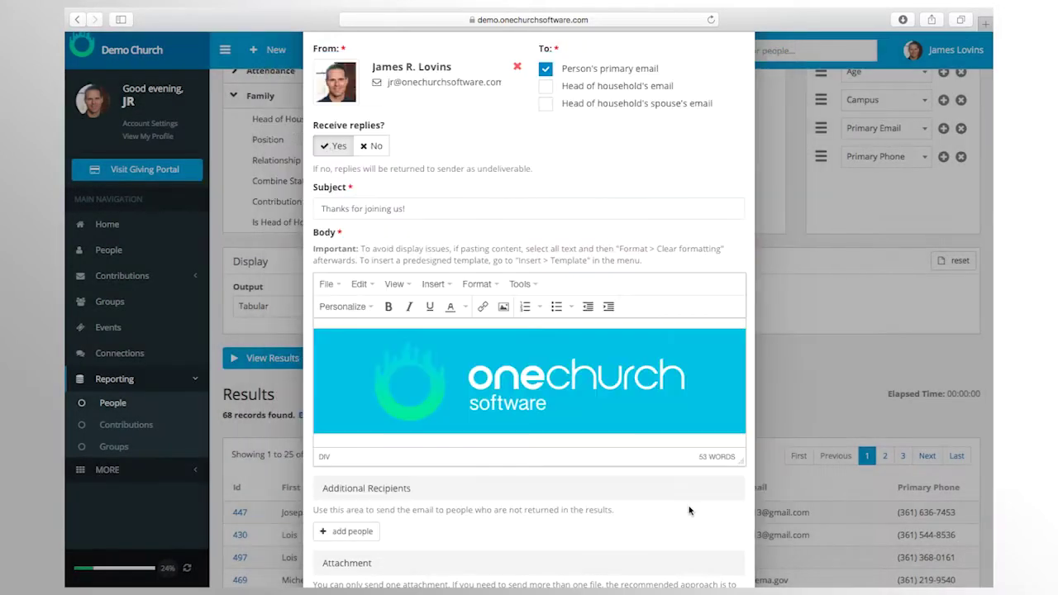
scroll(593, 364, down, 5)
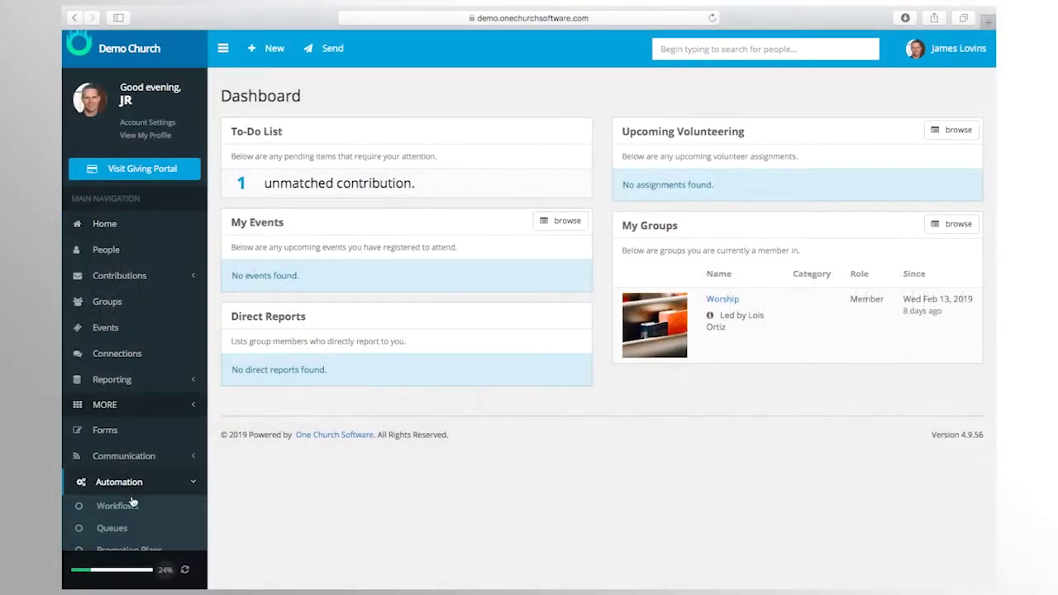
Open the Assimilation workflow's First Time Guest process for editing
click(130, 505)
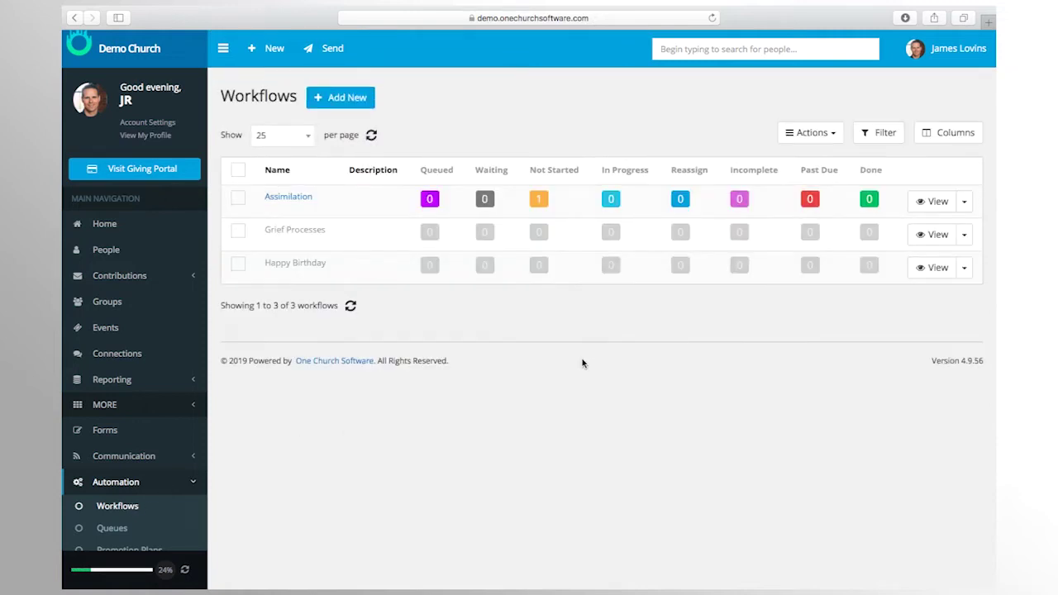
click(934, 203)
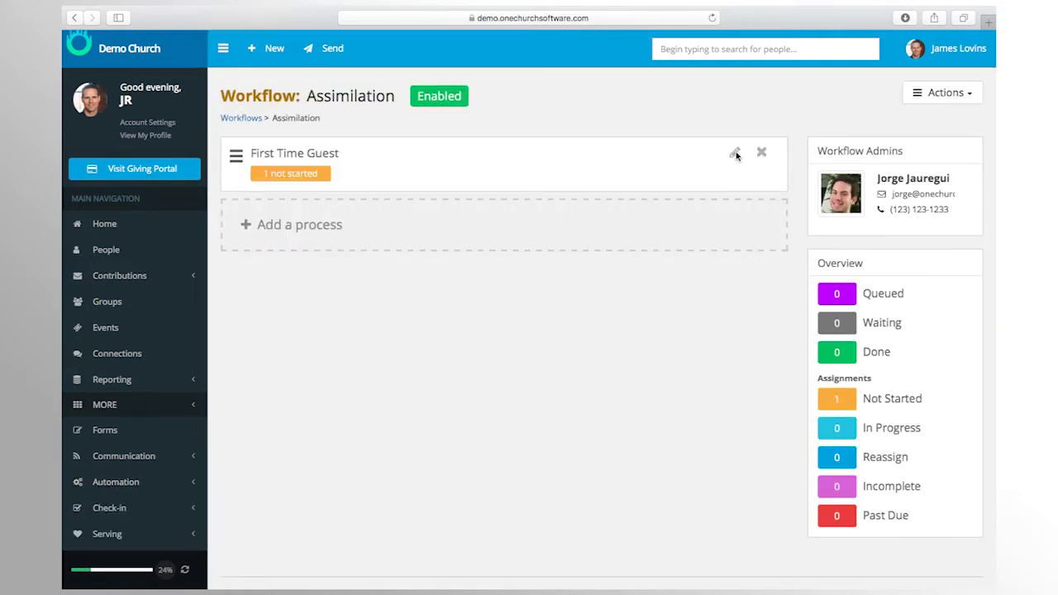
click(736, 153)
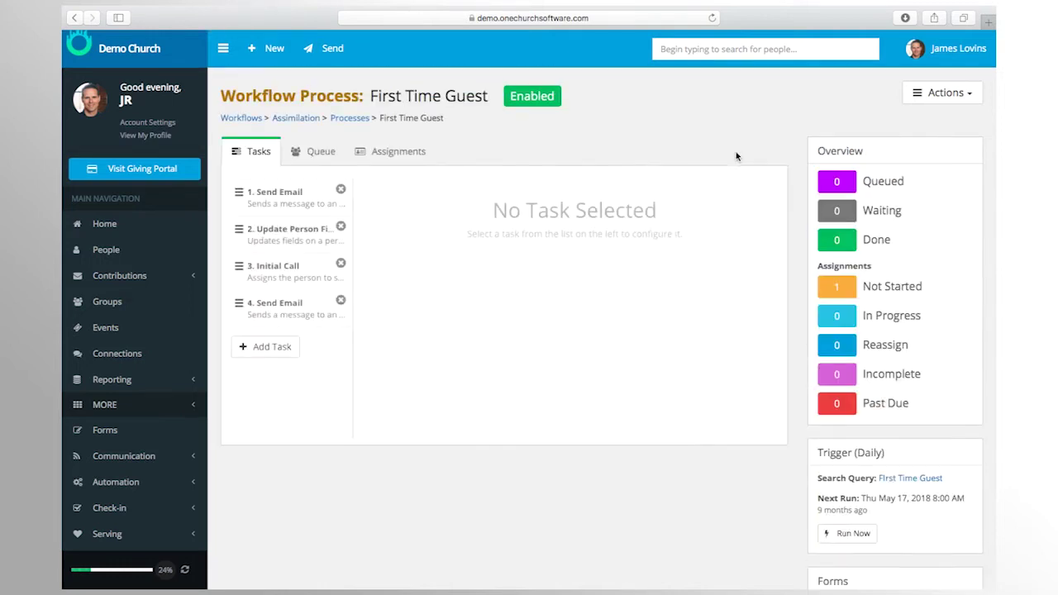
Save the 1. Send Email task with subject 'Thank you for stopping by'
click(305, 207)
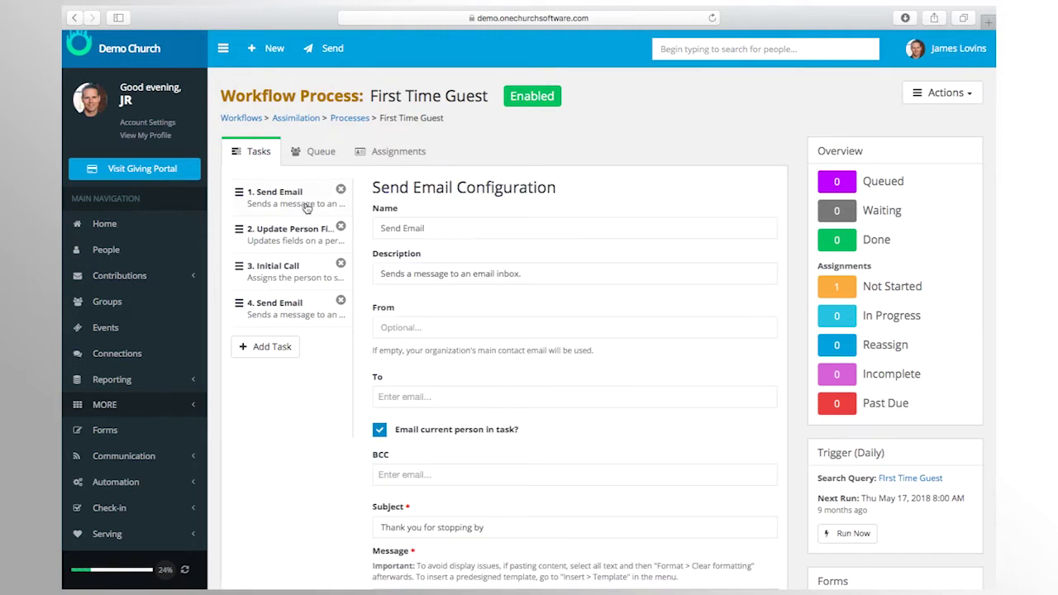
scroll(519, 260, down, 4)
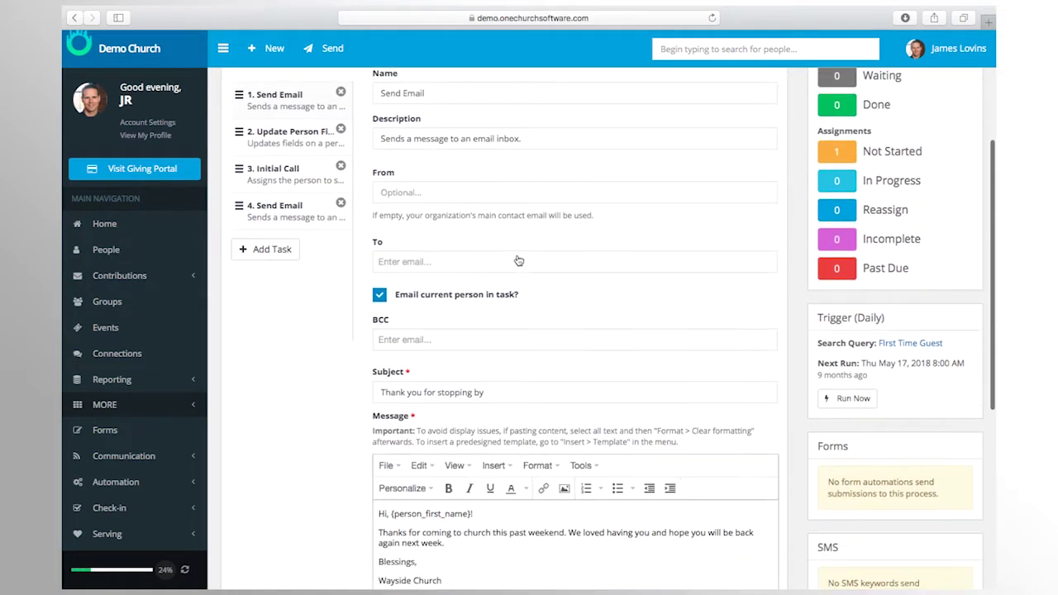
scroll(518, 260, down, 8)
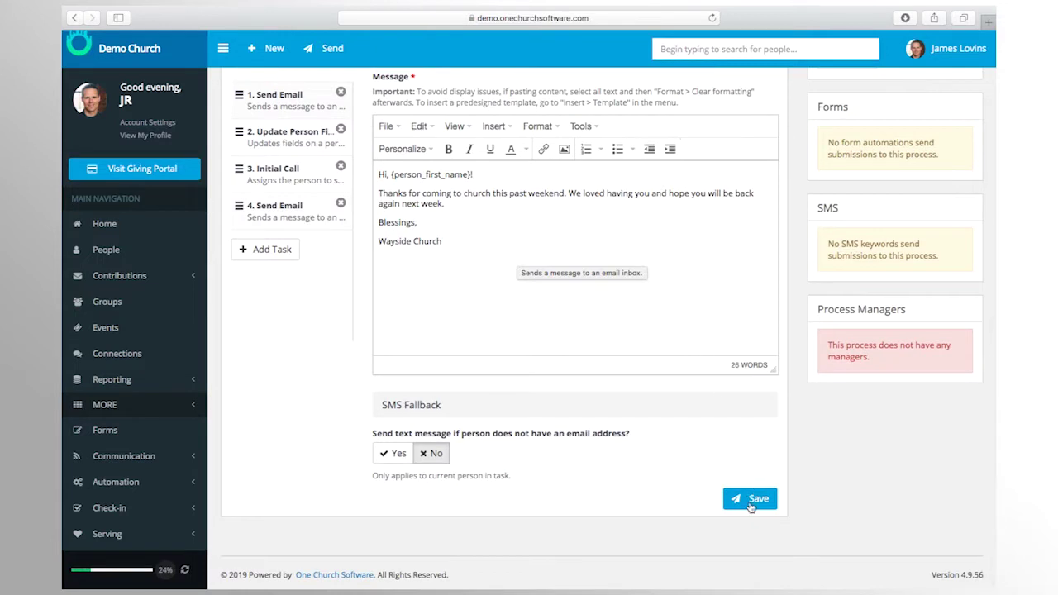
click(751, 502)
scroll(605, 417, up, 5)
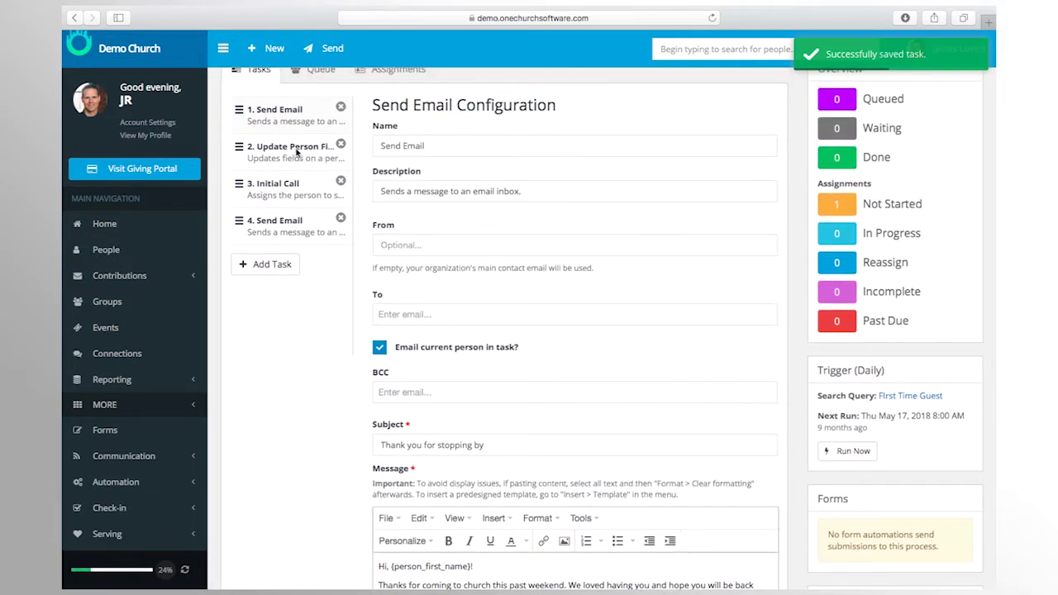
Look over the 2. Update Person Fields task
click(296, 154)
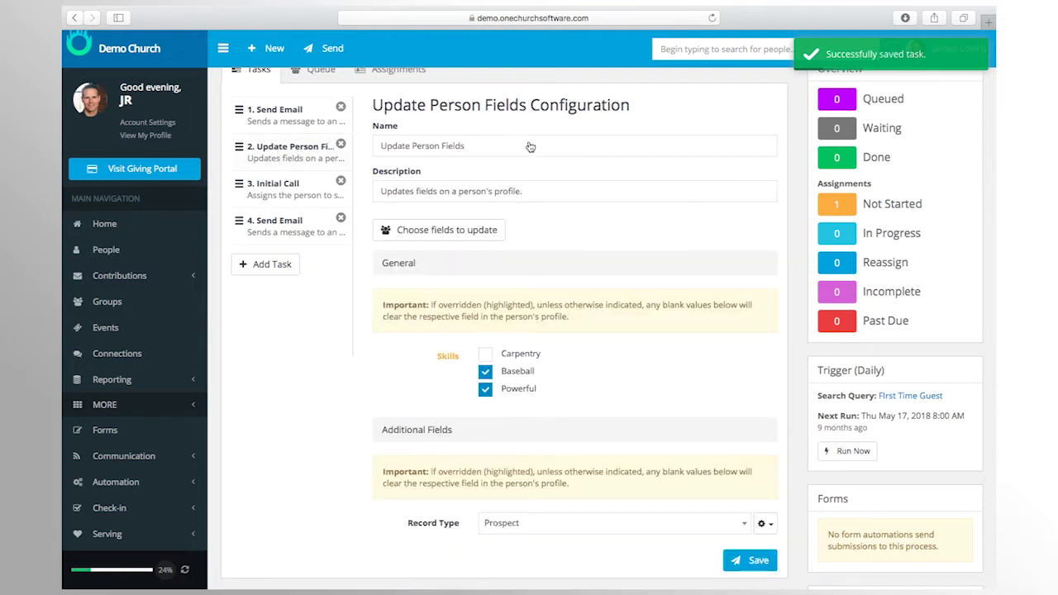
scroll(523, 179, down, 3)
scroll(524, 180, up, 2)
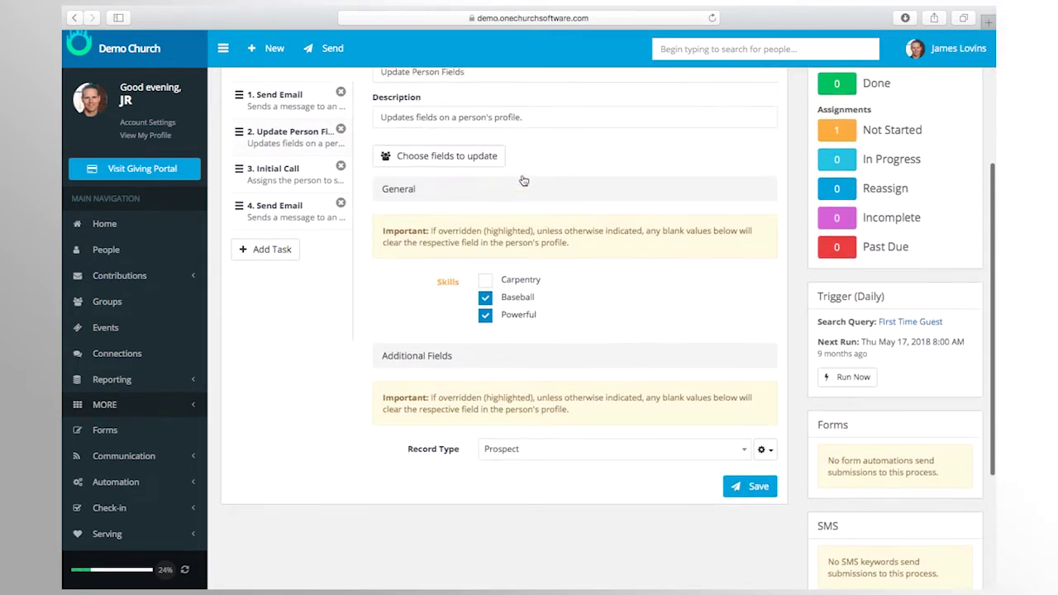
Set the Initial Call task's 'Allow assignee to reassign' to Yes and save it
click(319, 168)
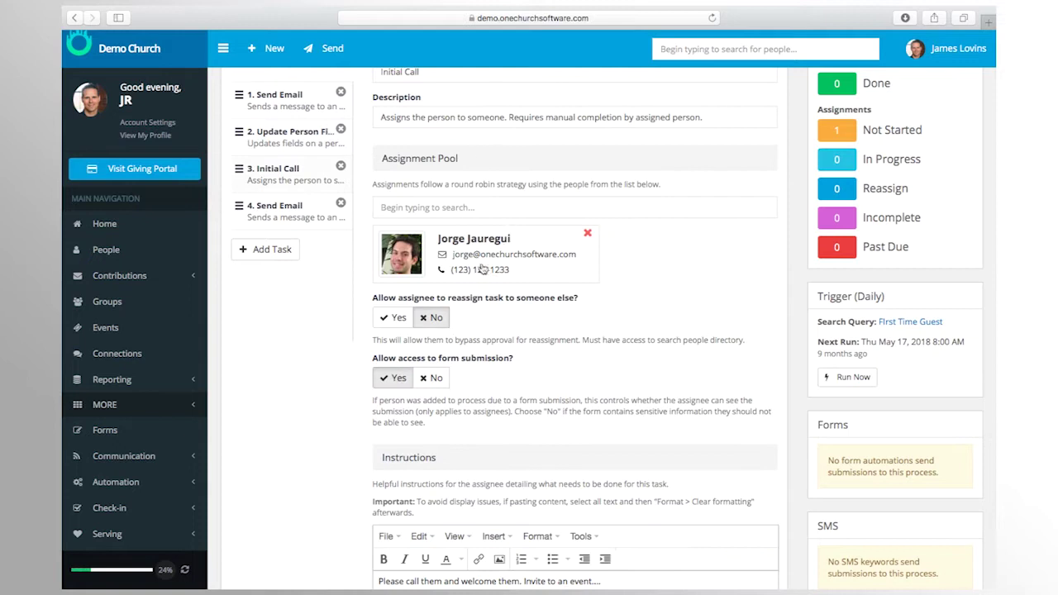
scroll(476, 266, down, 1)
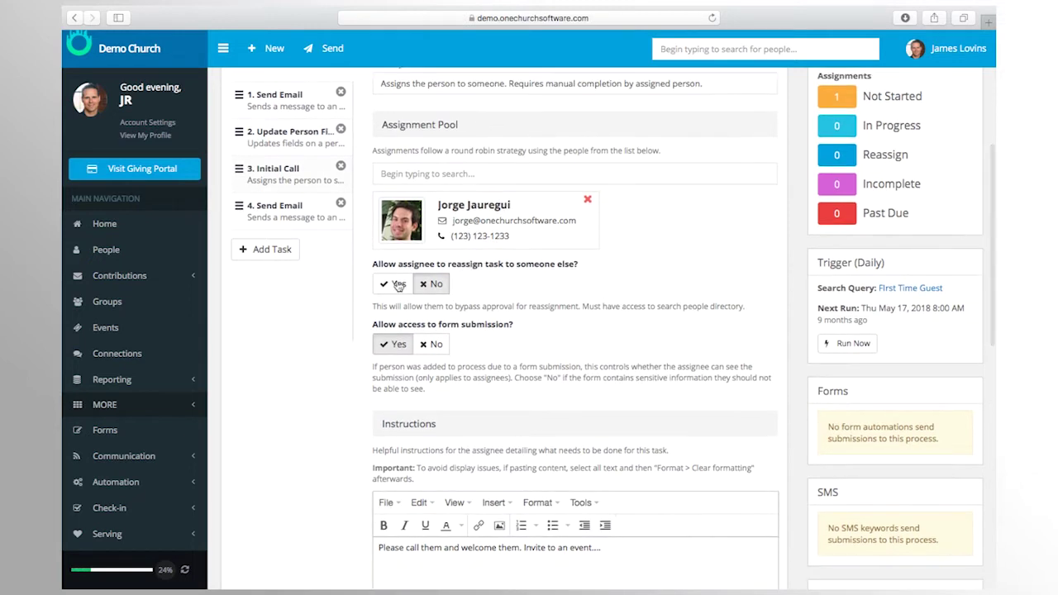
click(397, 284)
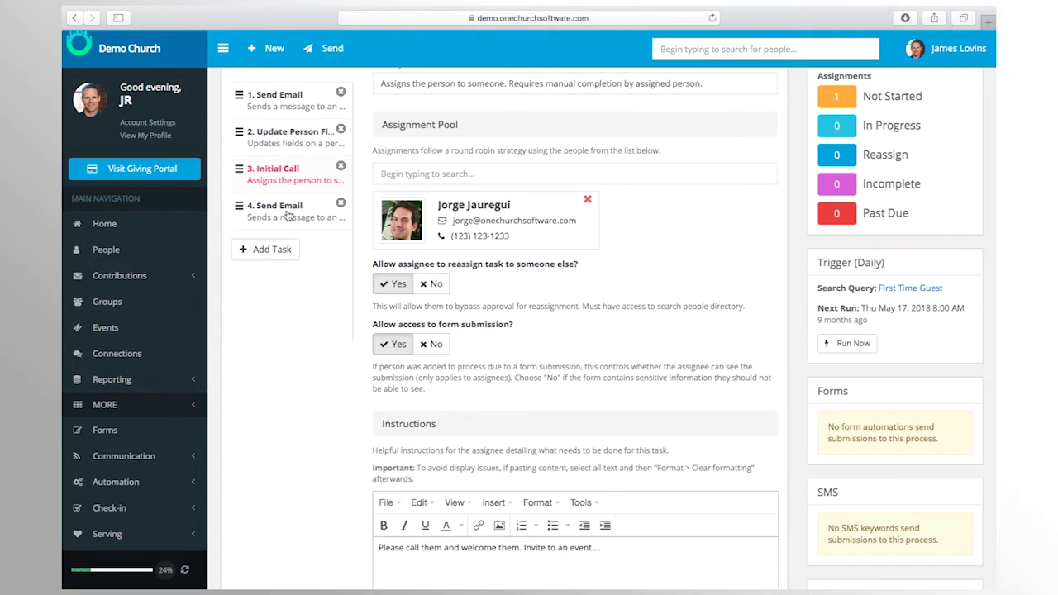
scroll(542, 295, down, 10)
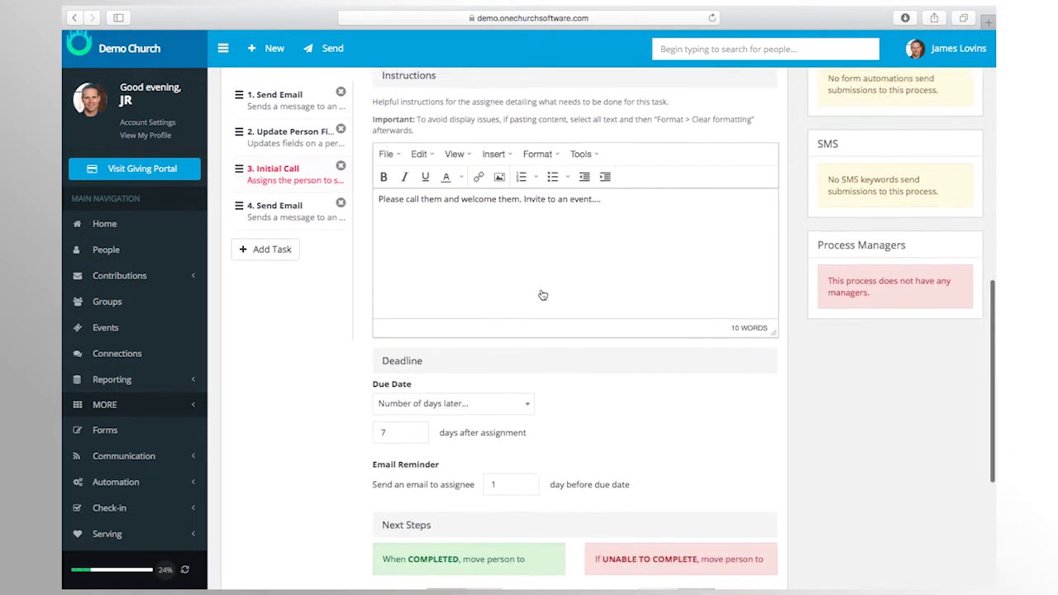
scroll(543, 296, down, 1)
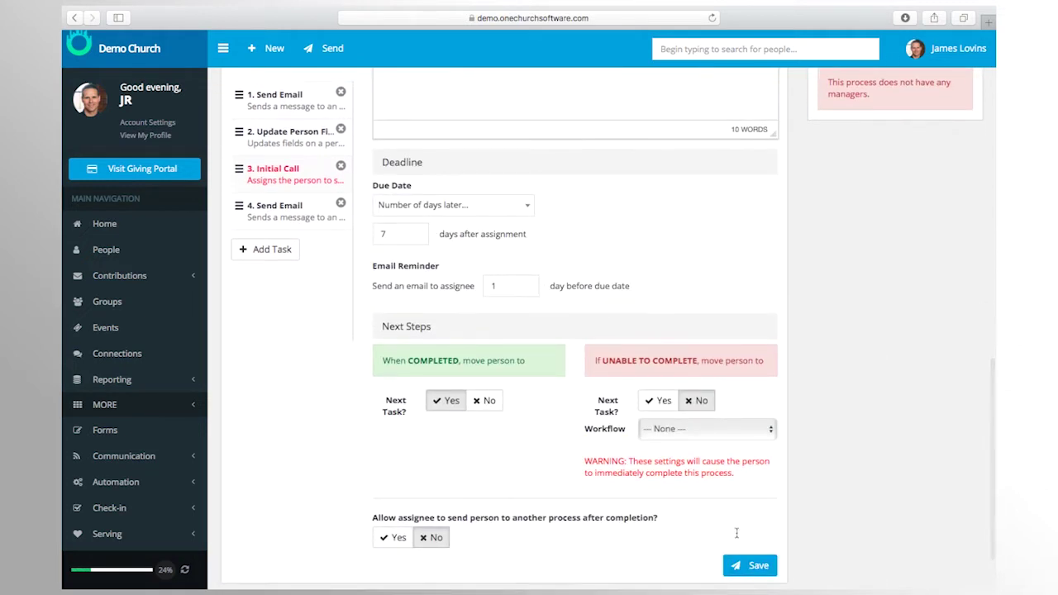
click(750, 566)
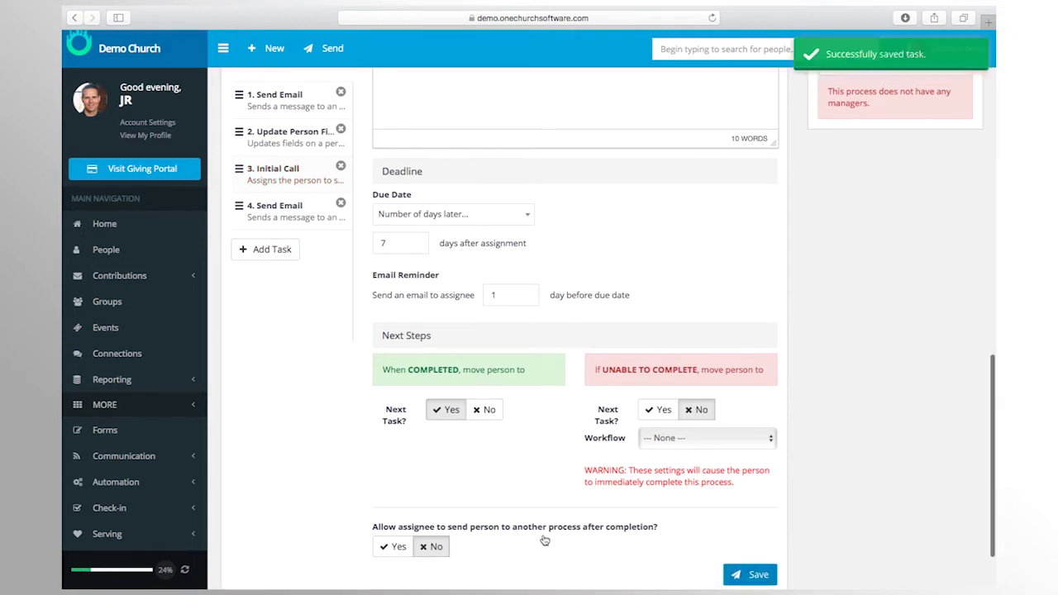
Bring up the 4. Send Email task, then the Forms list
scroll(544, 539, up, 9)
scroll(543, 539, up, 1)
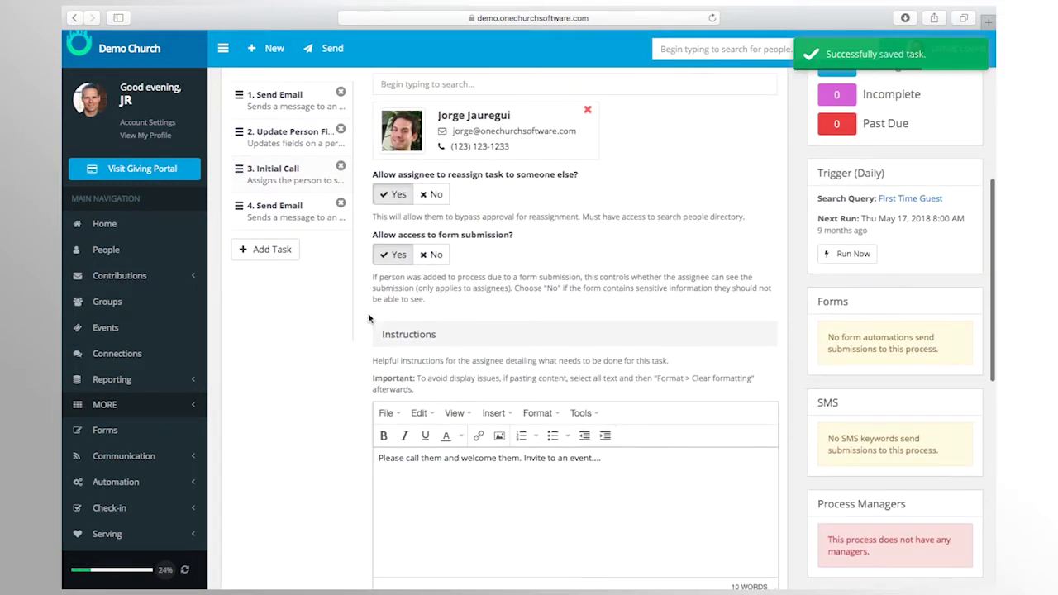
click(288, 207)
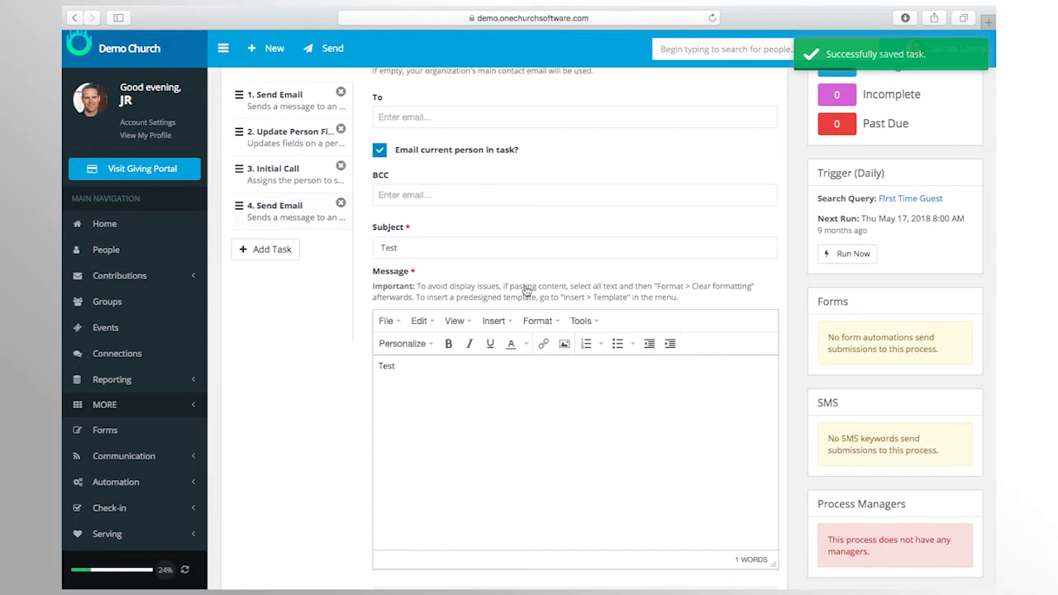
scroll(526, 291, up, 6)
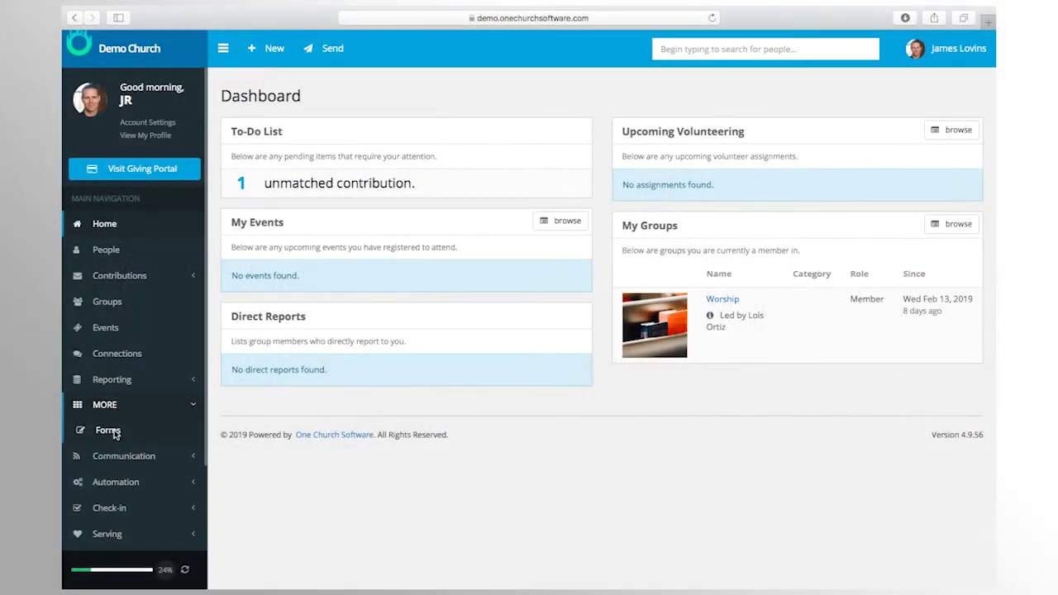
click(112, 433)
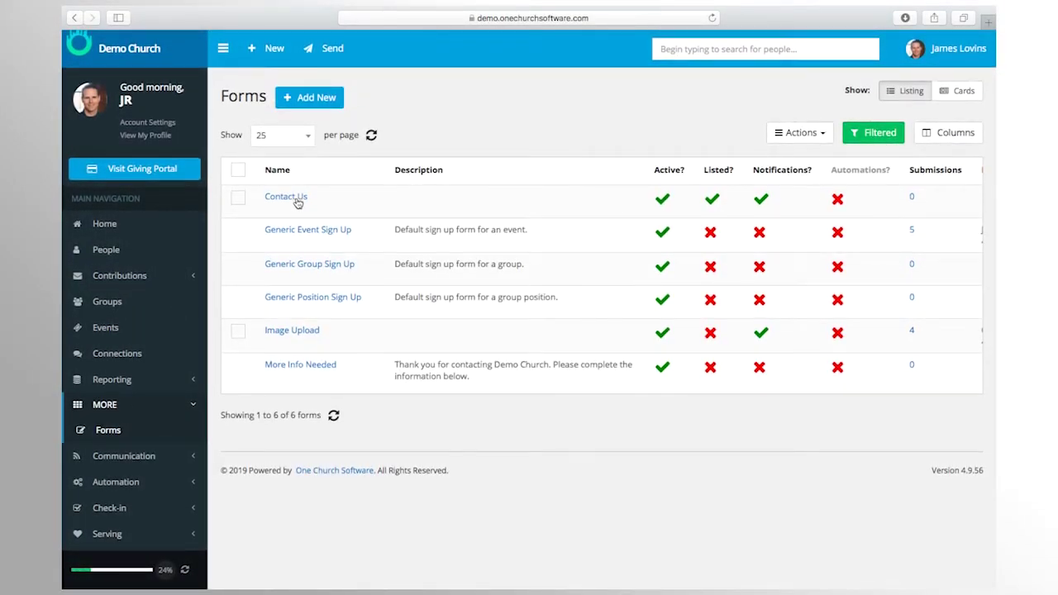
Open the Contact Us form and inspect its Message field settings, closing without changes
click(296, 200)
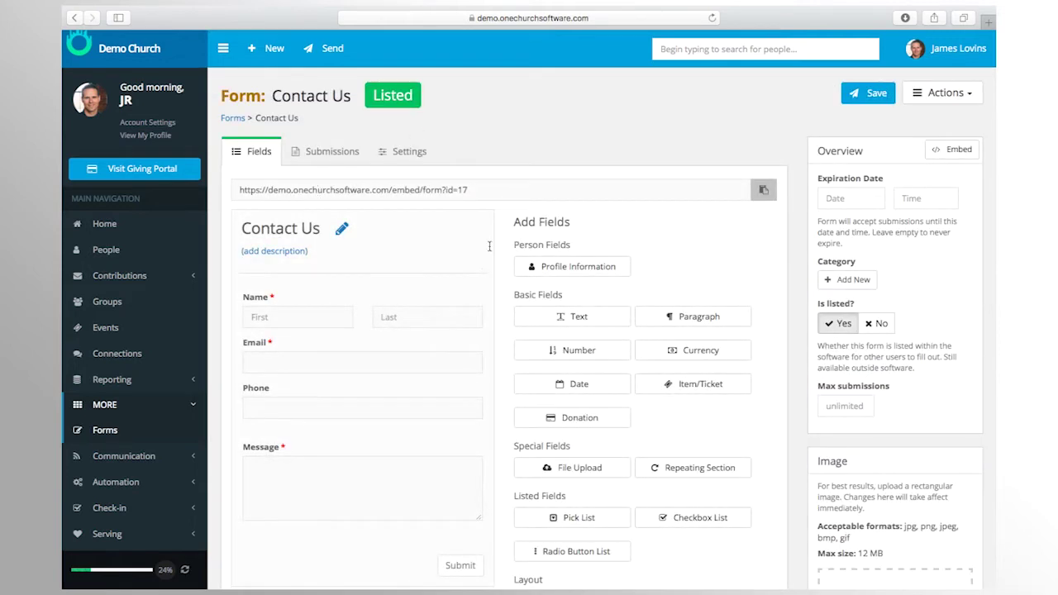
scroll(479, 259, down, 3)
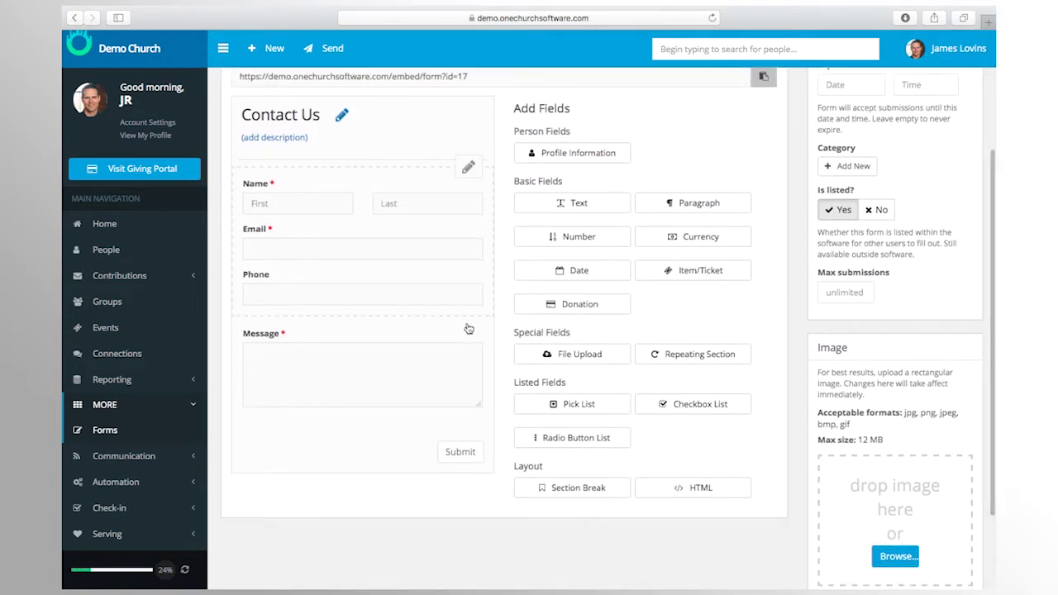
click(468, 332)
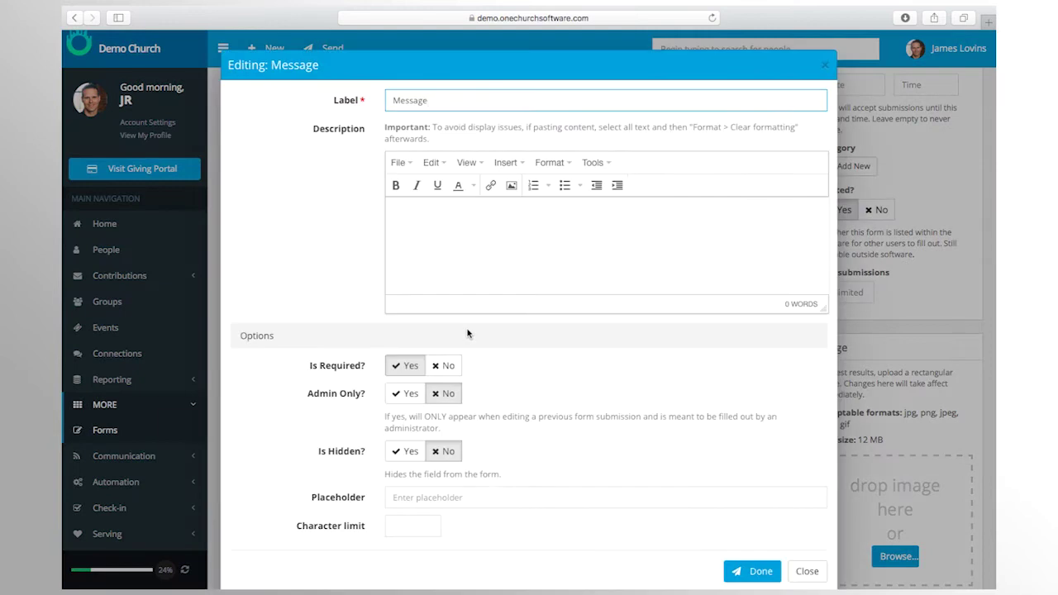
scroll(566, 344, down, 2)
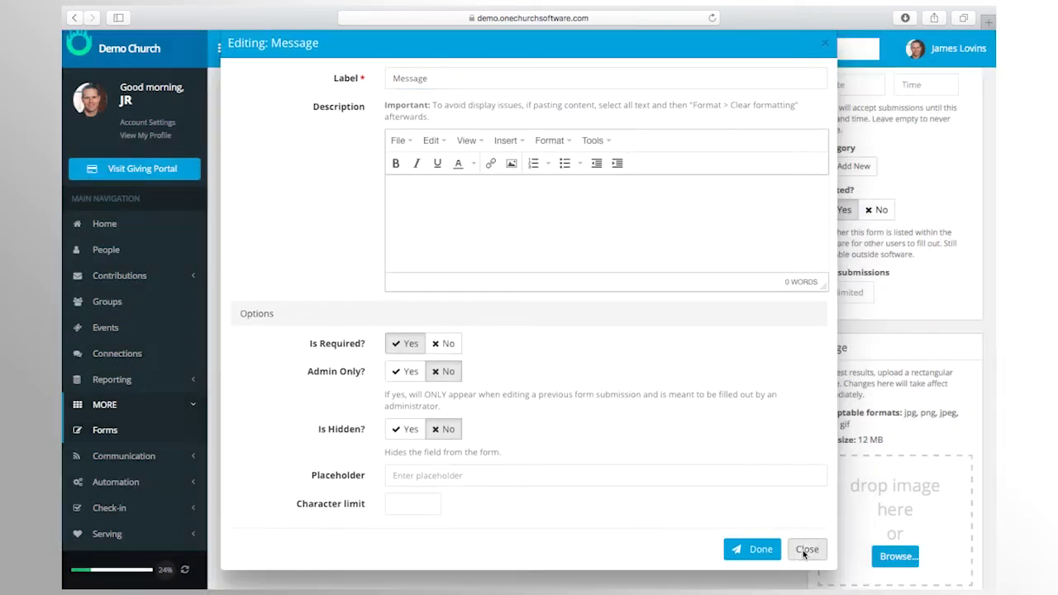
click(803, 550)
scroll(739, 440, up, 3)
scroll(738, 442, up, 1)
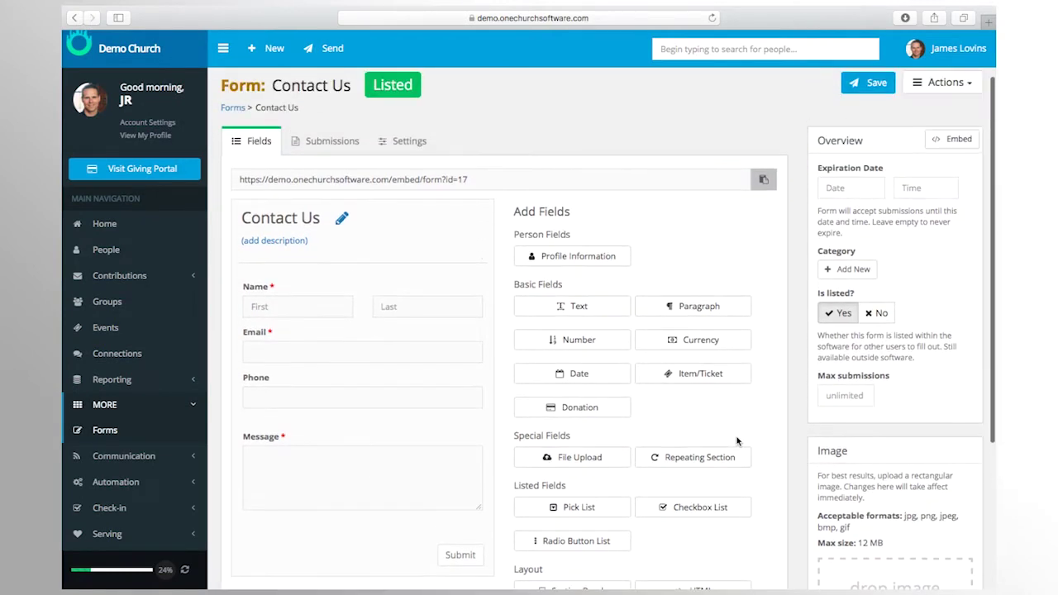
View the Contact Us embed code, then check the Message responses under Submissions
click(957, 140)
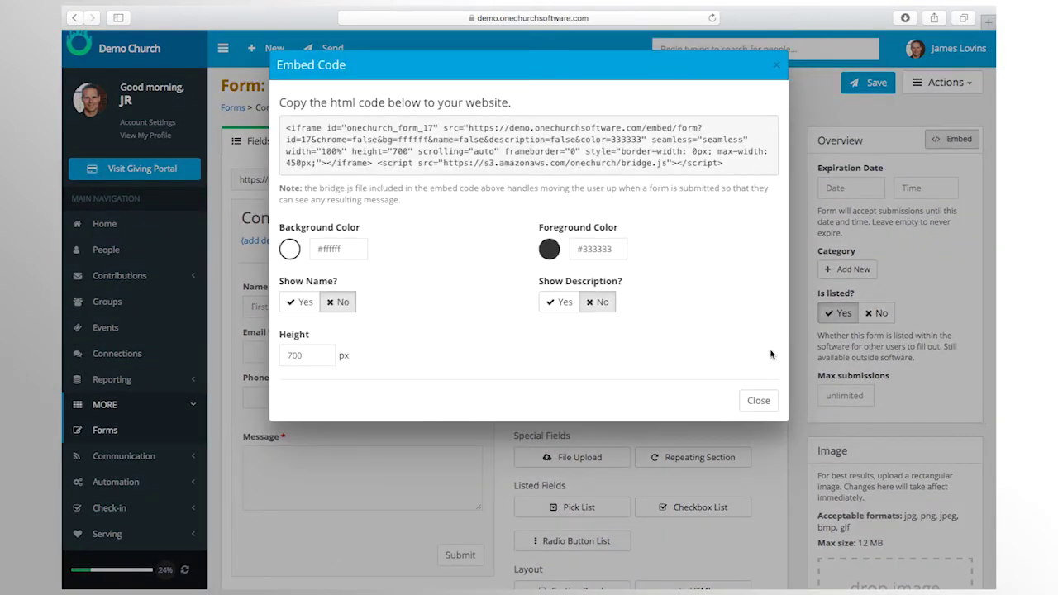
click(761, 402)
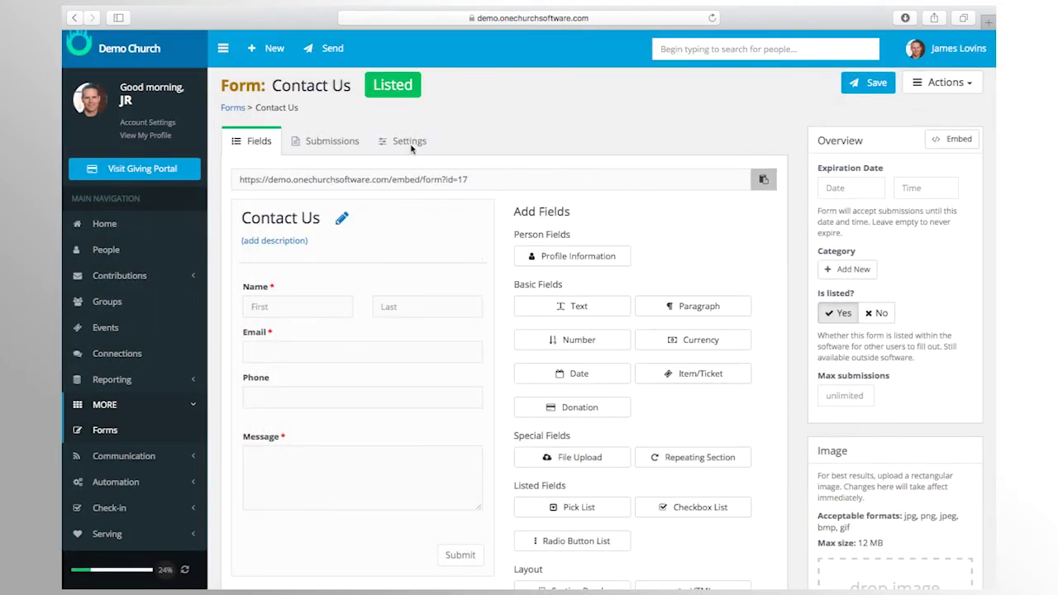
click(336, 141)
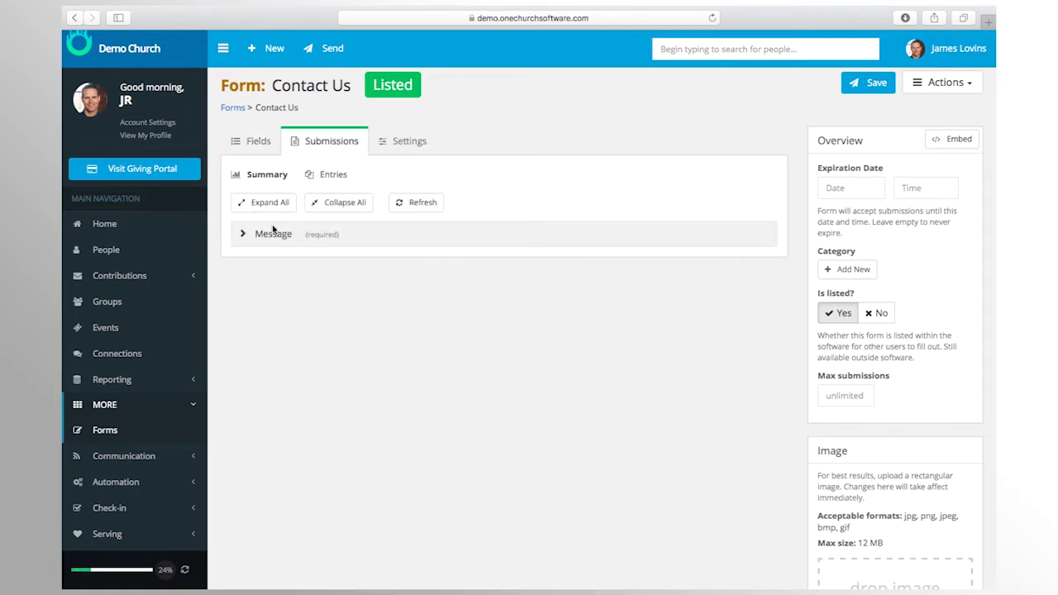
click(269, 234)
click(270, 235)
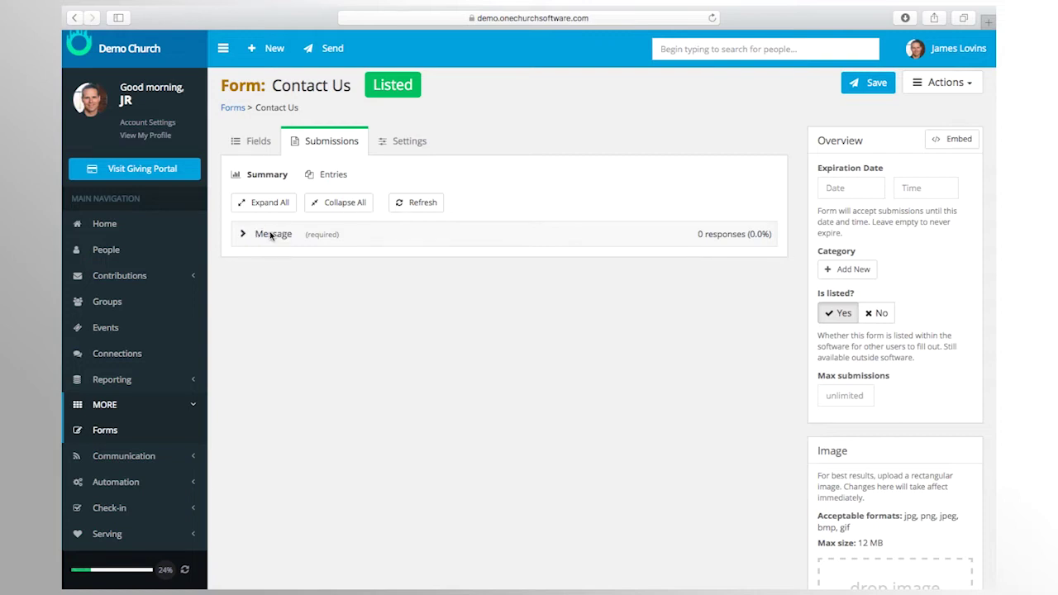
Turn on the confirmation email to submitters in the form's Notifications settings
click(409, 142)
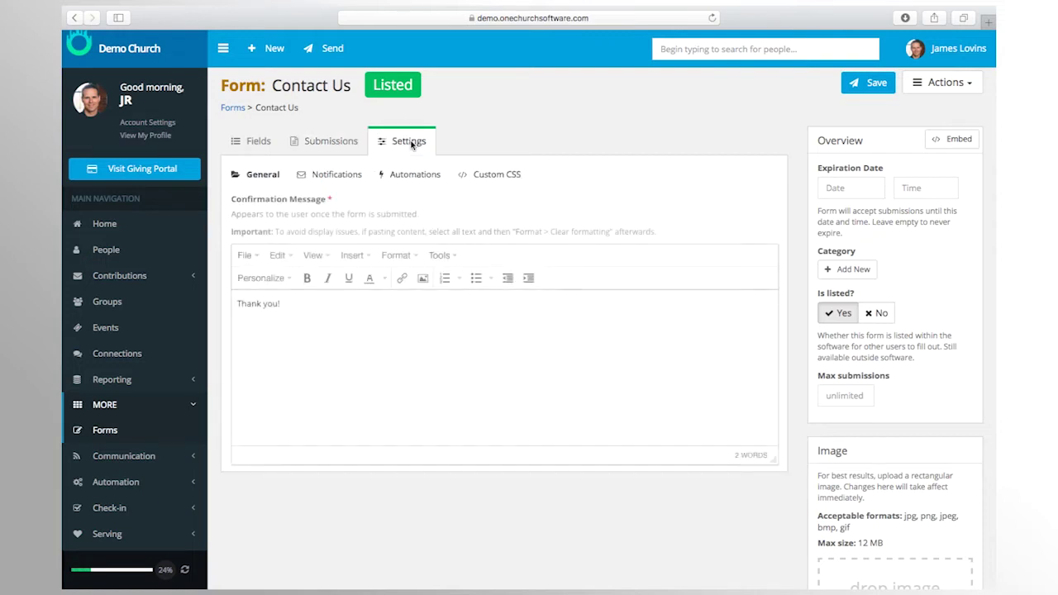
click(339, 176)
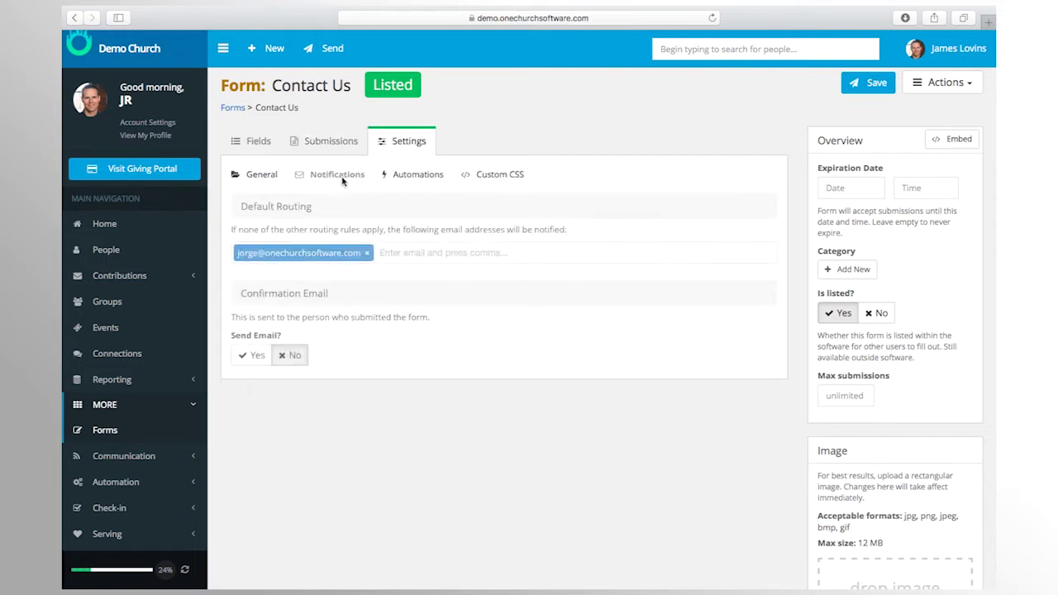
click(252, 355)
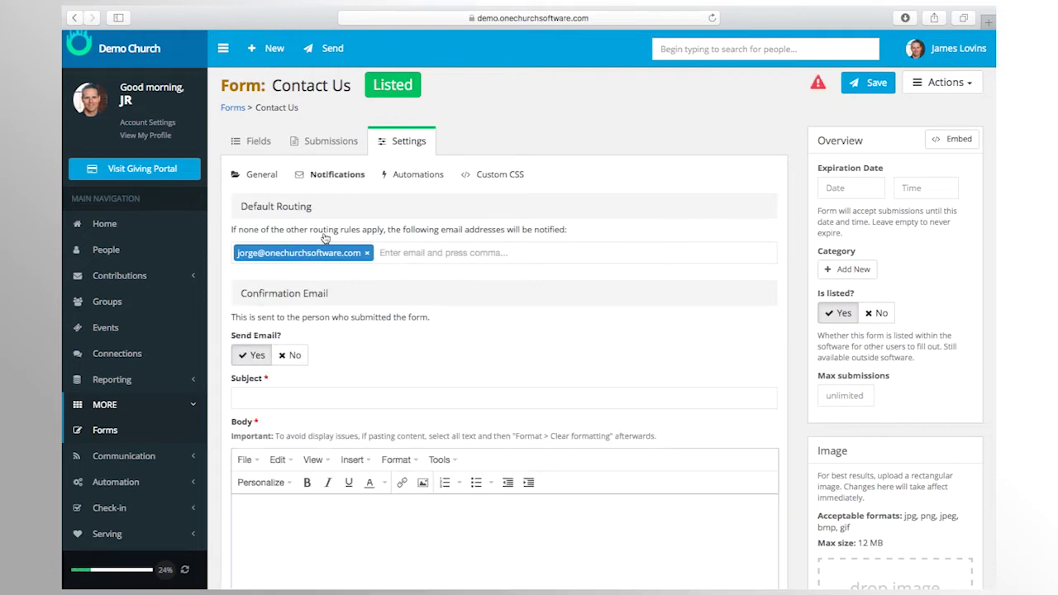
Set up a Workflow Process automation for Happy Birthday, Send Email
click(406, 181)
click(350, 224)
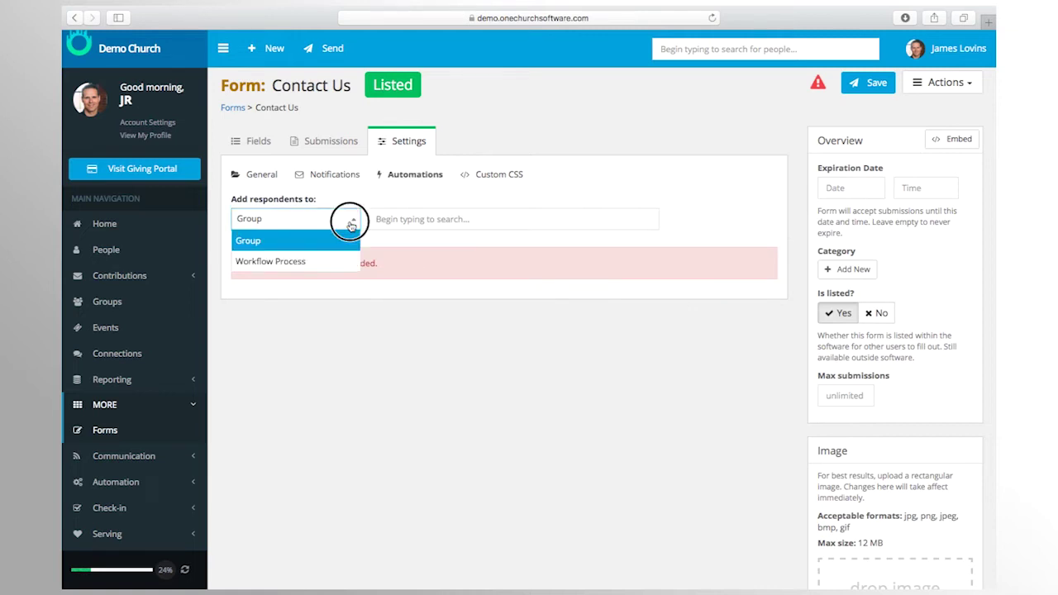
click(317, 262)
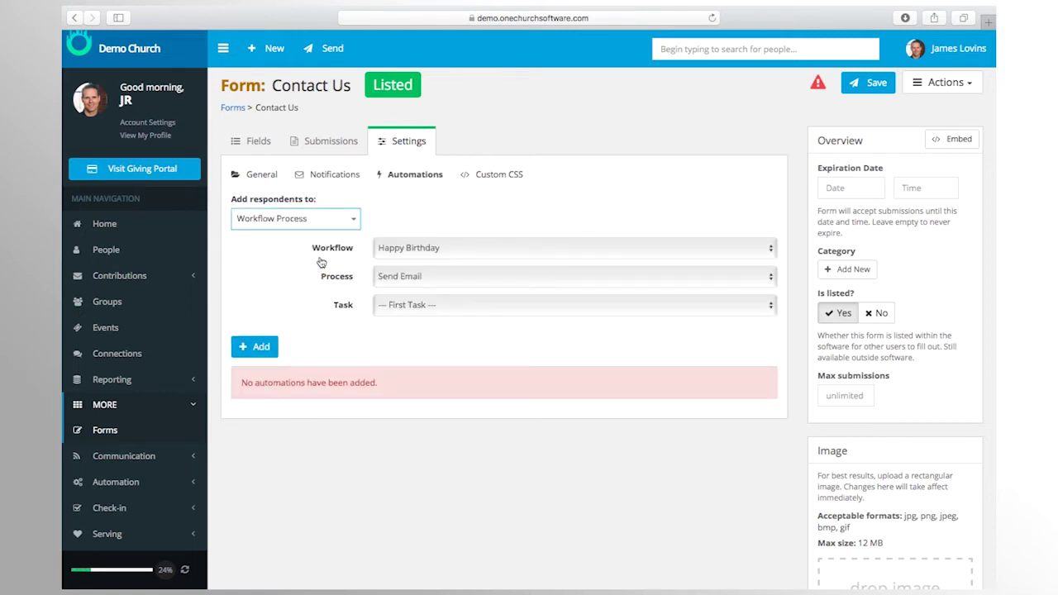
click(274, 341)
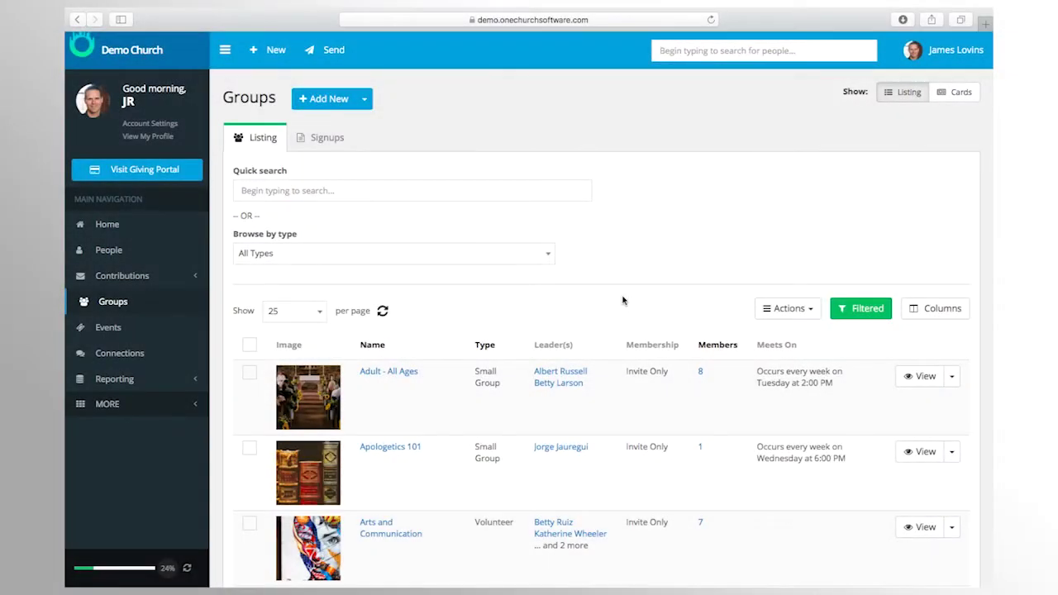
Open the Adult - All Ages group from the Groups list
scroll(622, 299, down, 5)
scroll(623, 301, down, 3)
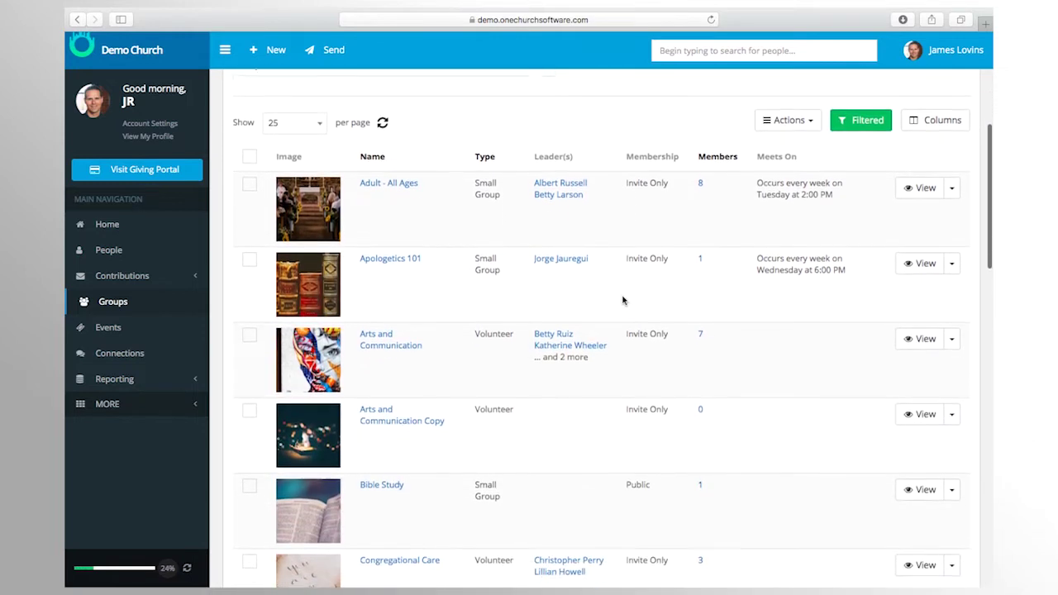
scroll(623, 300, down, 1)
scroll(623, 300, down, 2)
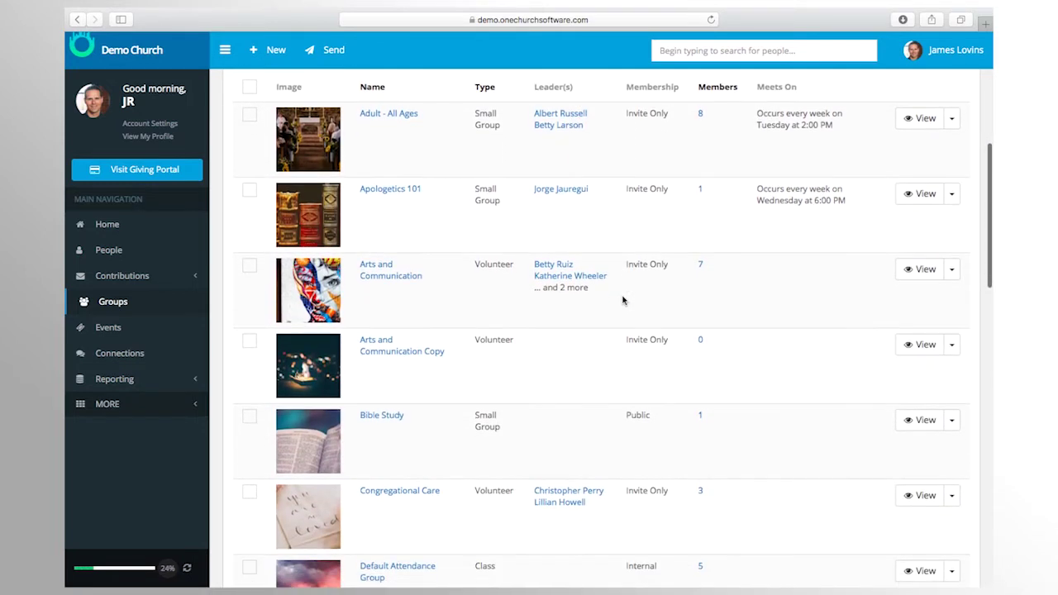
click(913, 124)
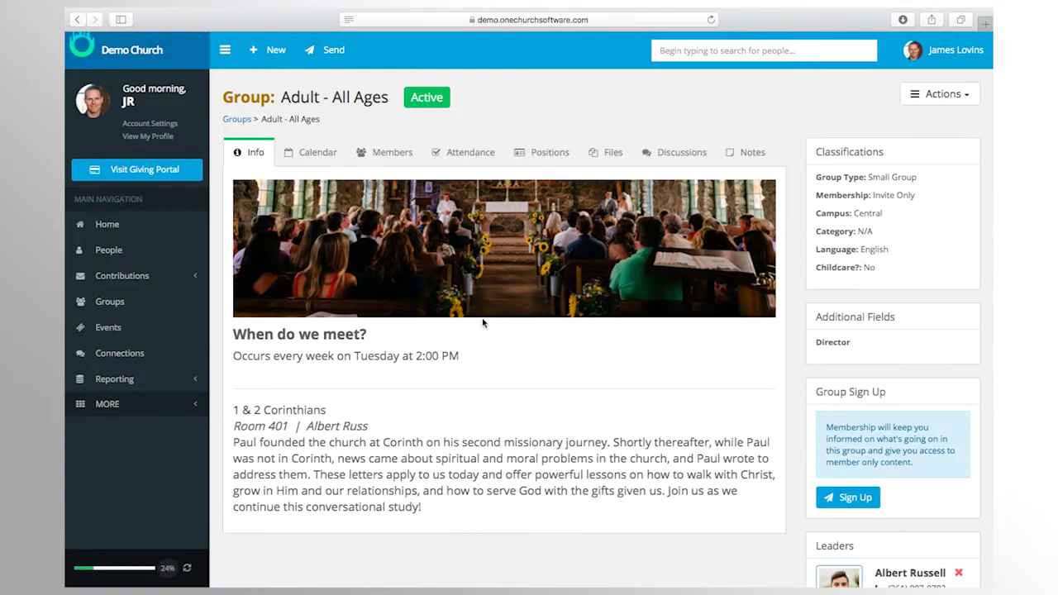
Open and close the group's Feb 5, 2019 attendance report
scroll(484, 323, down, 3)
scroll(501, 371, up, 2)
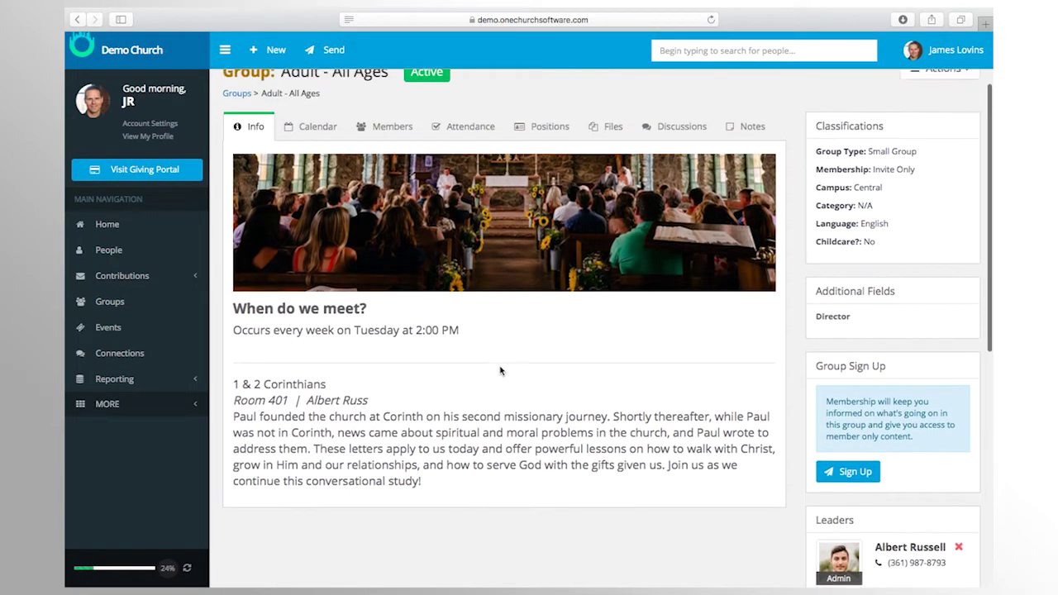
scroll(501, 371, up, 1)
click(472, 156)
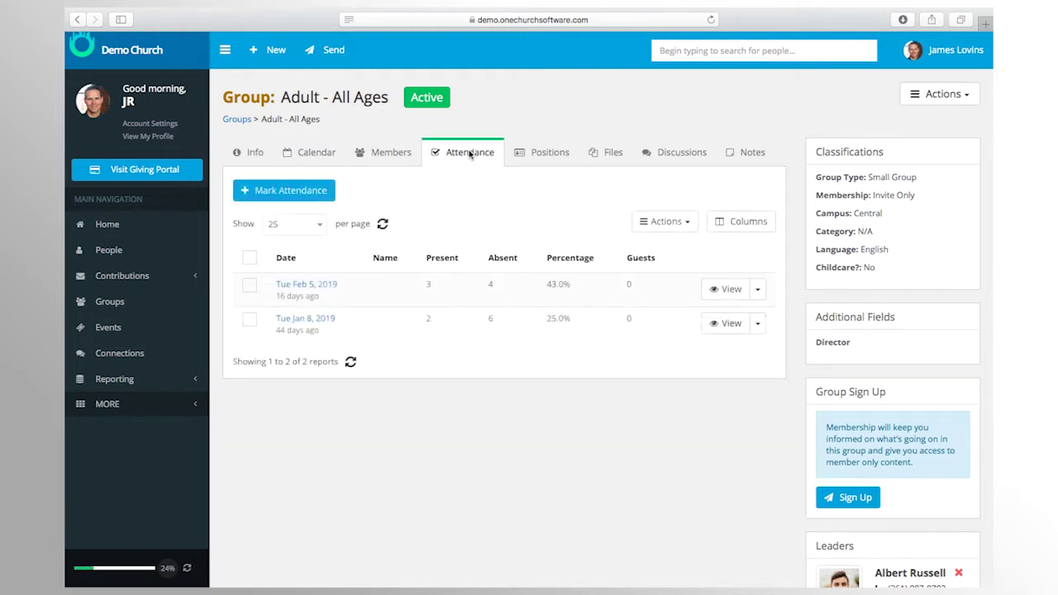
click(330, 285)
click(688, 533)
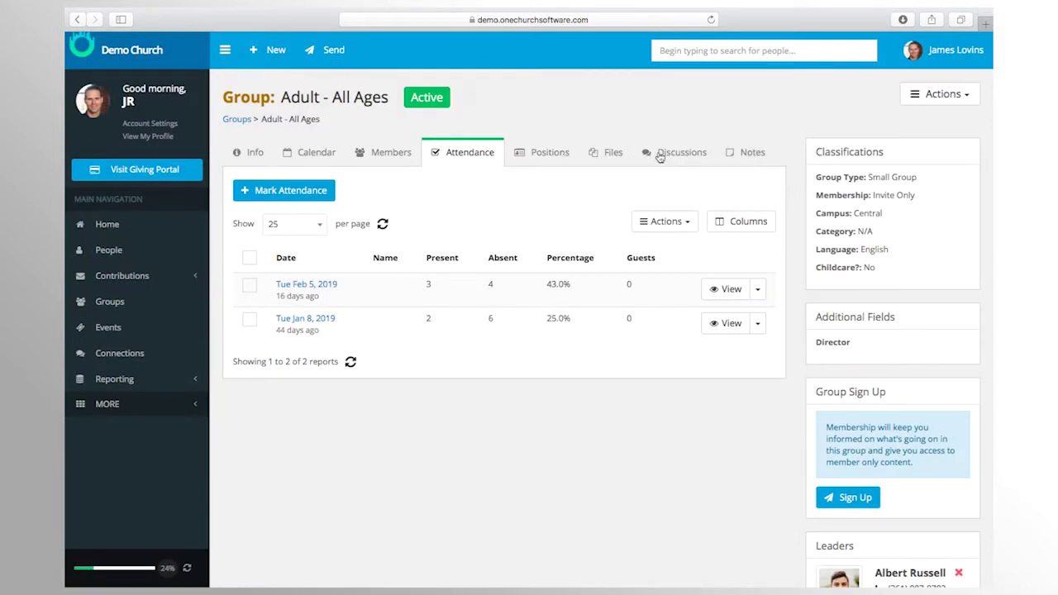
Browse the group's Discussions, Files and Positions, then open its February 2019 calendar
click(661, 156)
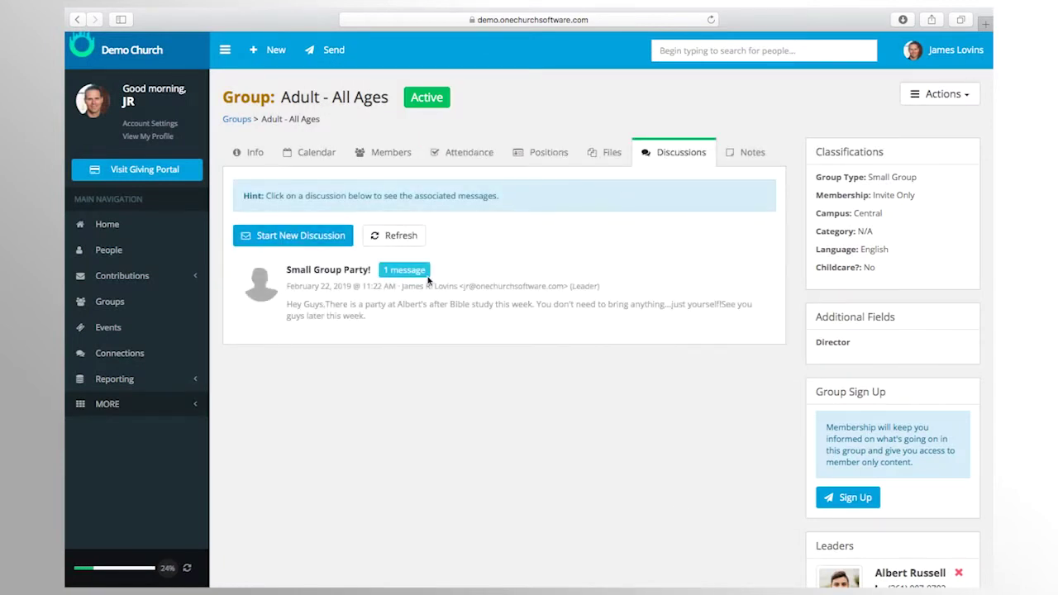
click(608, 153)
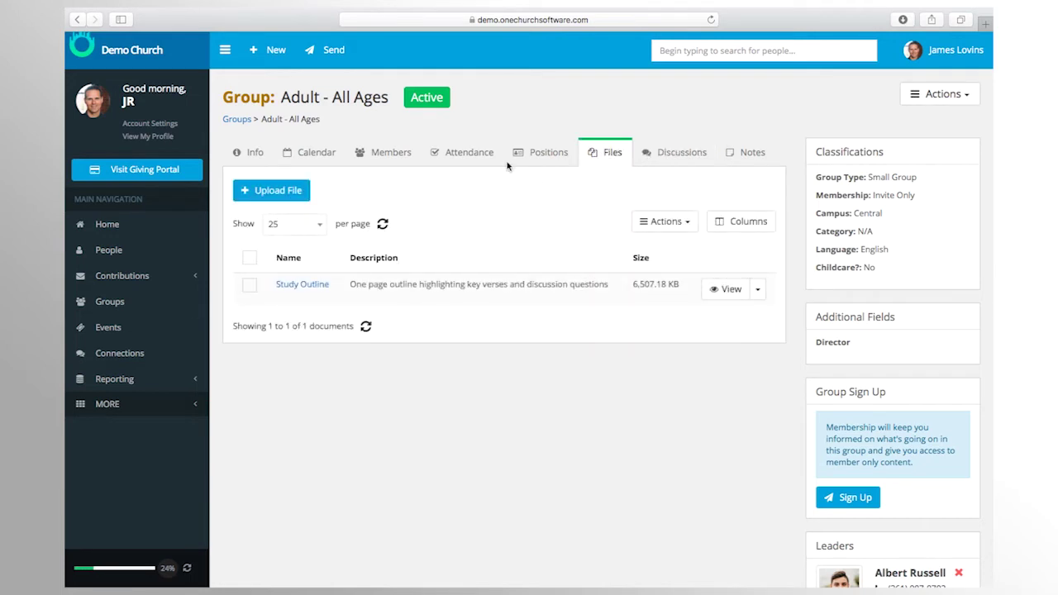
click(542, 154)
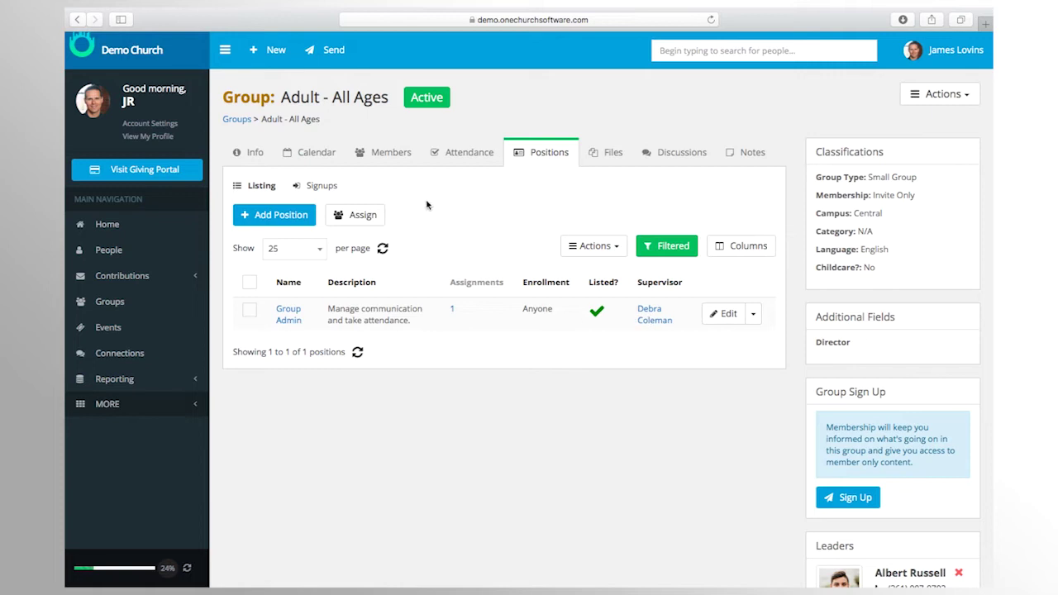
click(313, 154)
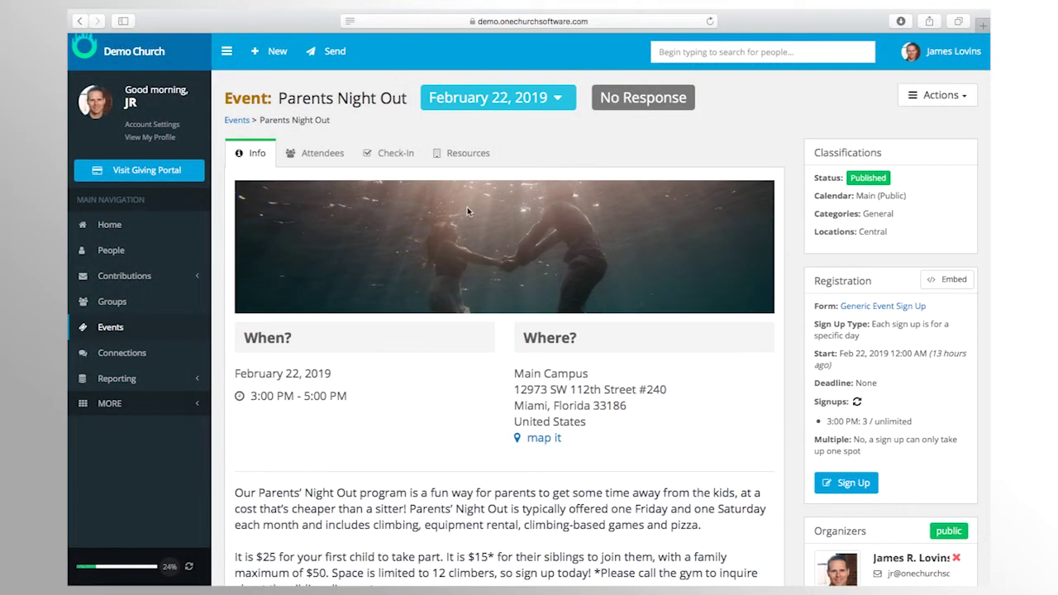
Review the Parents Night Out event's attendees and check-in name labels, returning to general info
scroll(468, 211, down, 3)
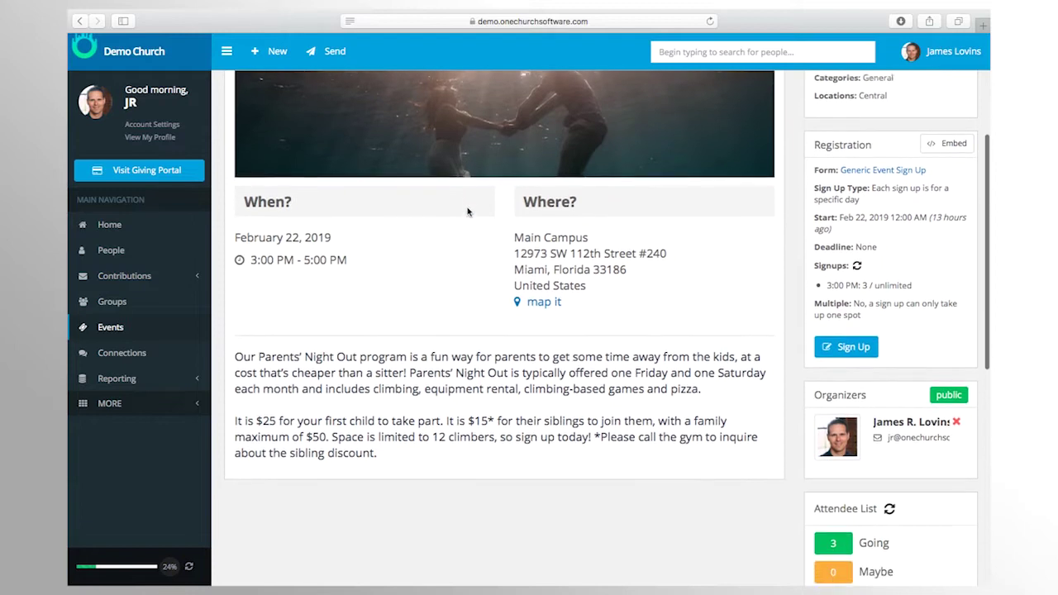
scroll(468, 211, up, 3)
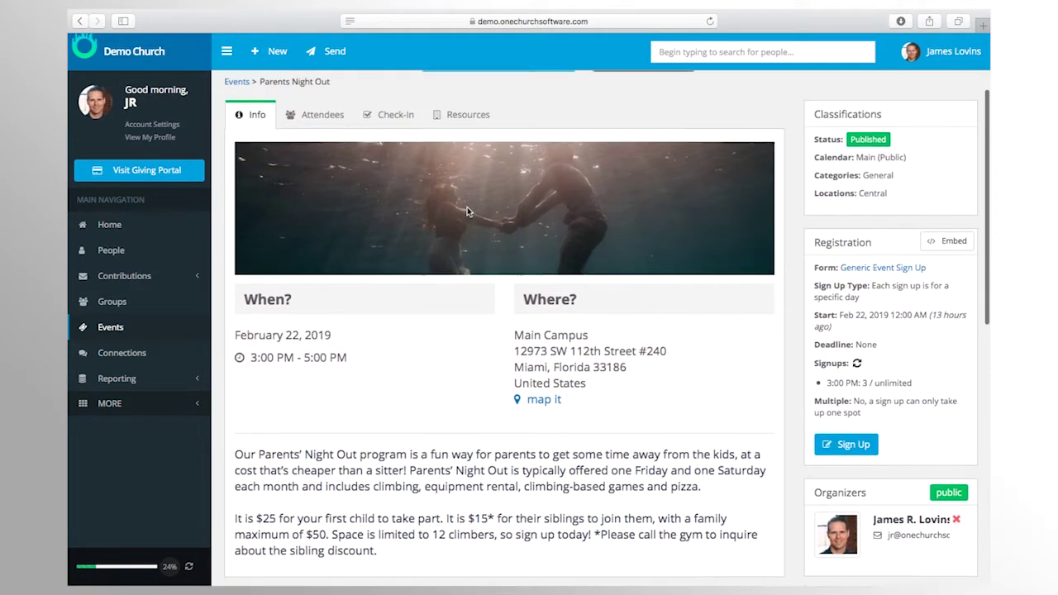
scroll(467, 211, up, 1)
click(330, 135)
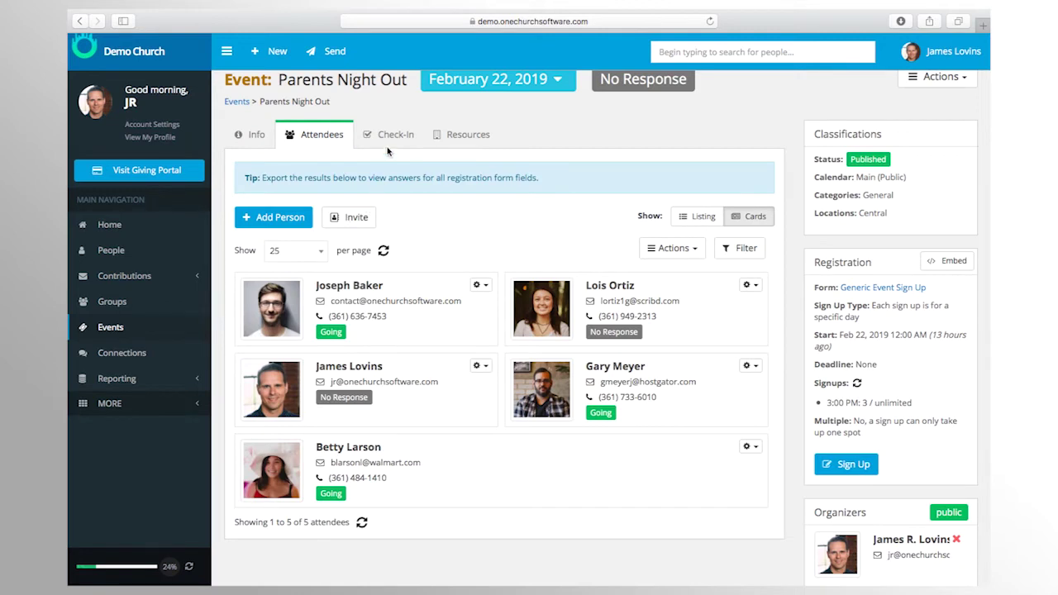
click(396, 136)
click(458, 167)
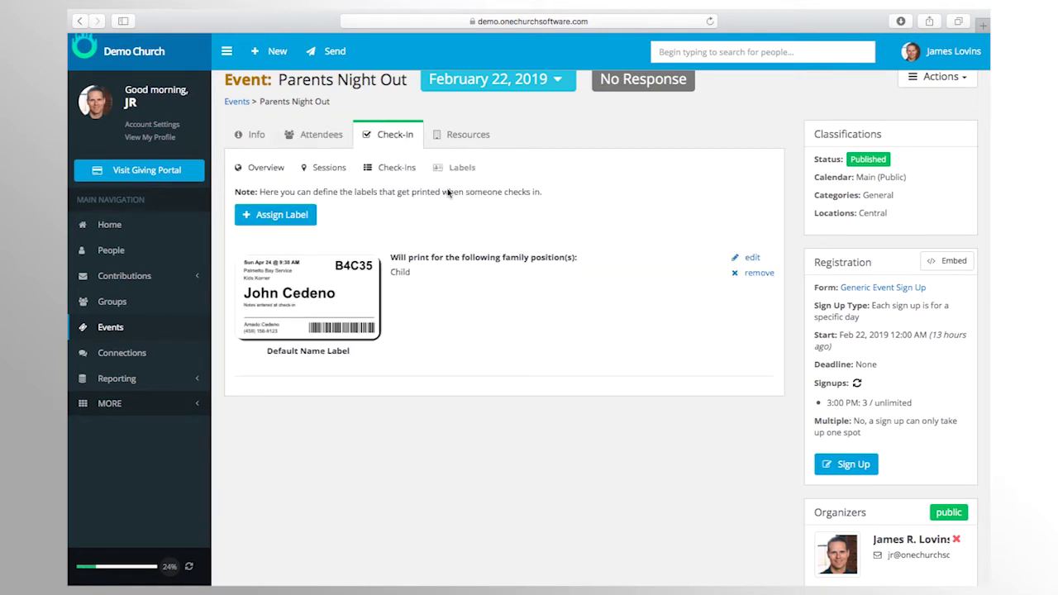
click(256, 134)
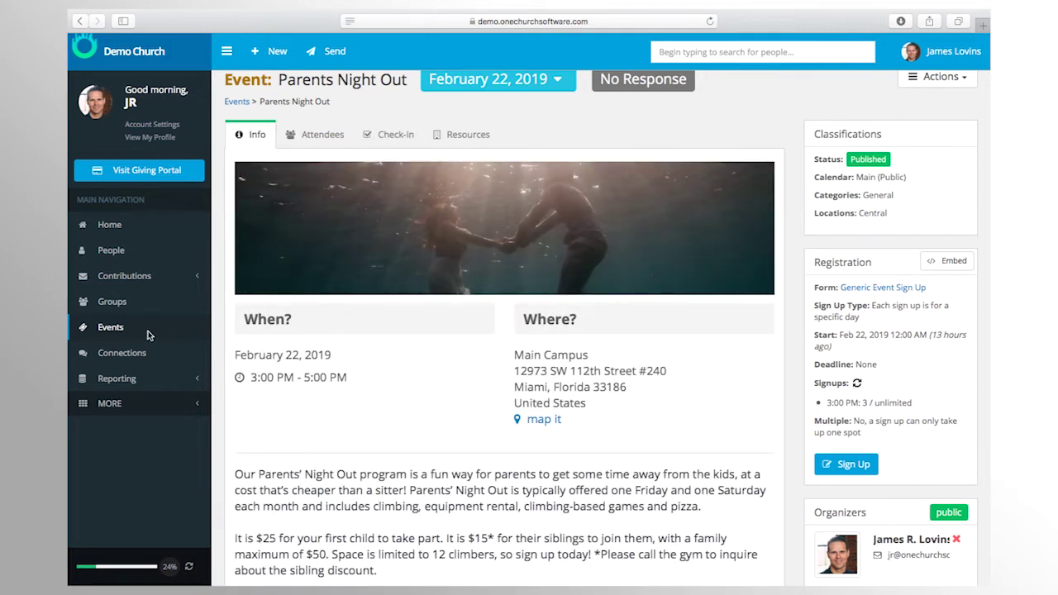
Open the event's Room 1000 resource request and cancel it without changes
click(116, 334)
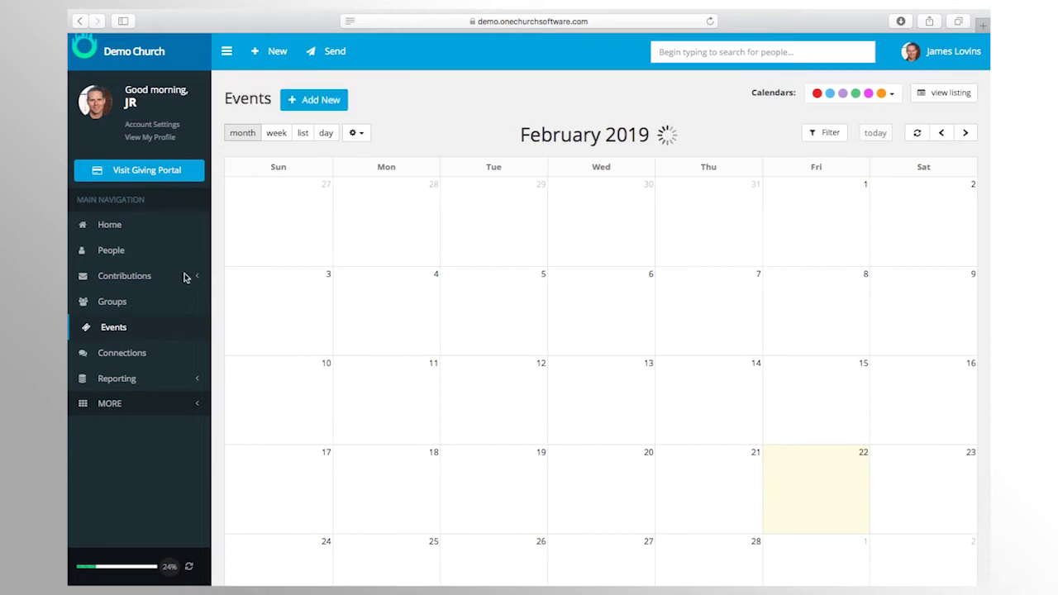
click(808, 470)
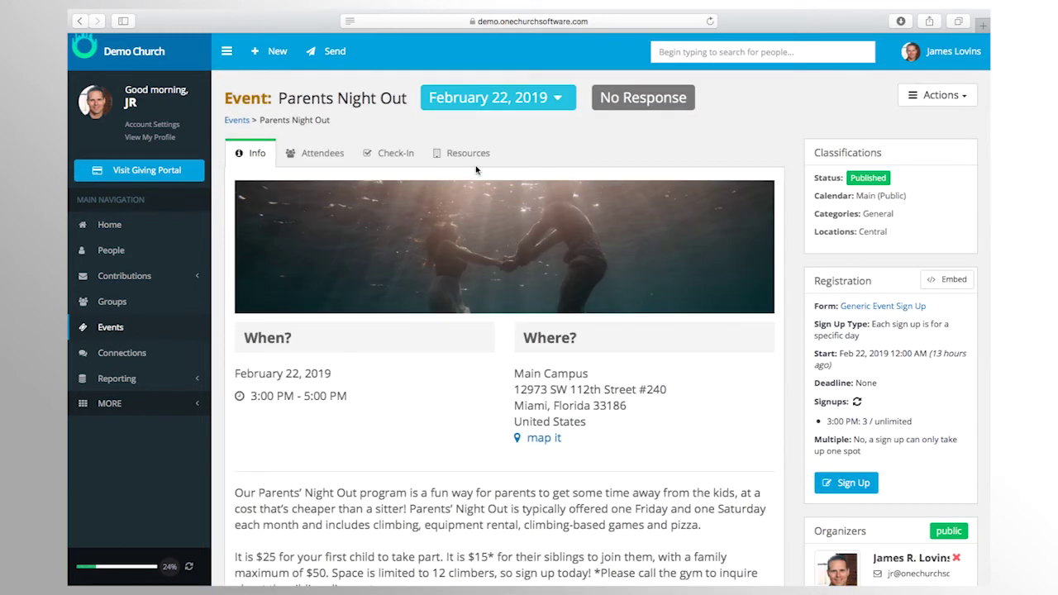
click(464, 155)
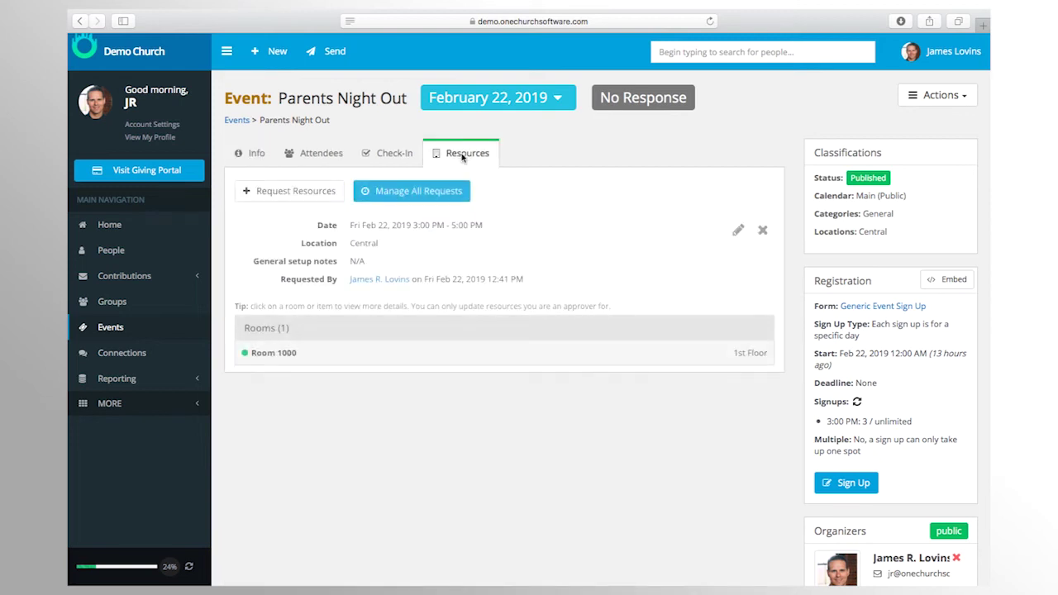
click(440, 189)
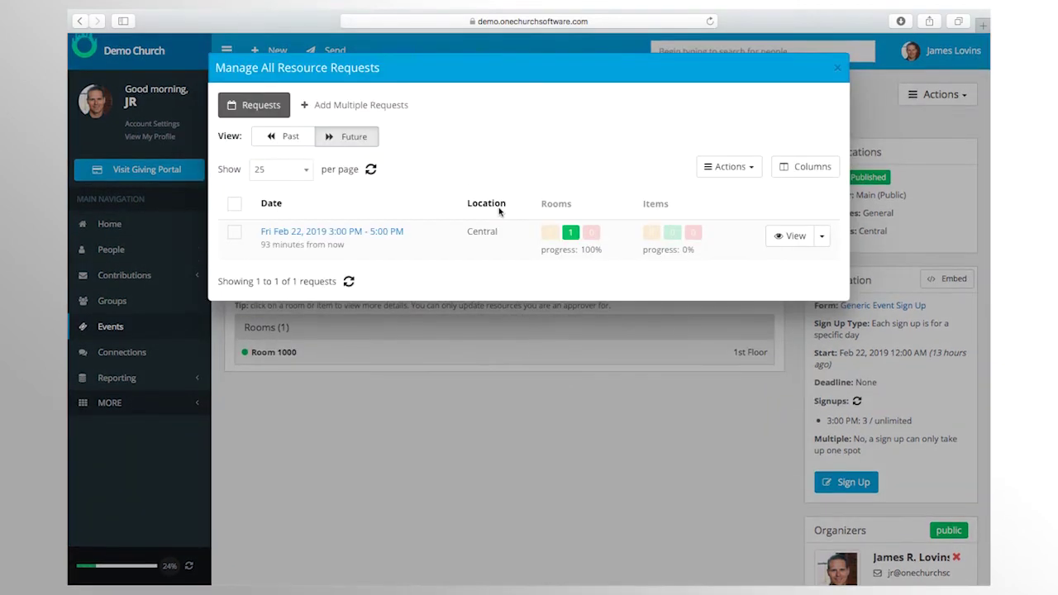
click(776, 240)
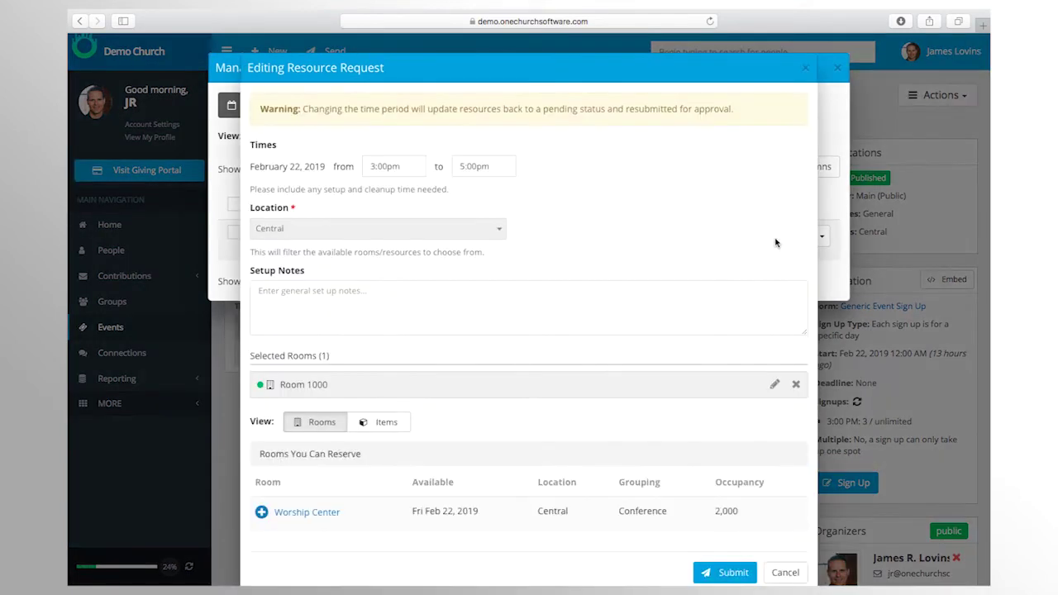
click(786, 573)
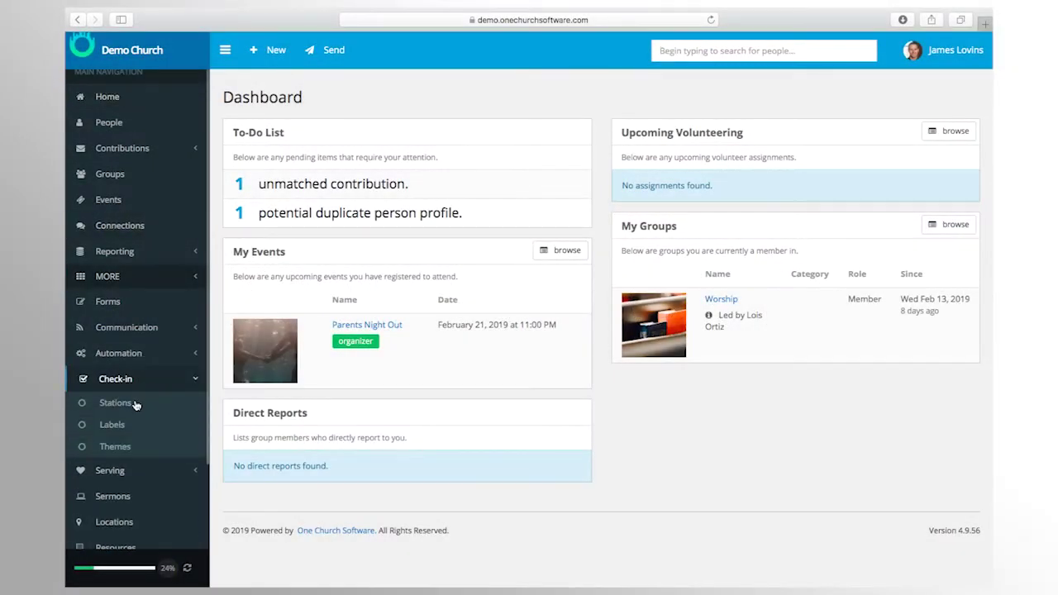
Set the iPad 1 check-in station's theme to Blue Theme and save
click(135, 402)
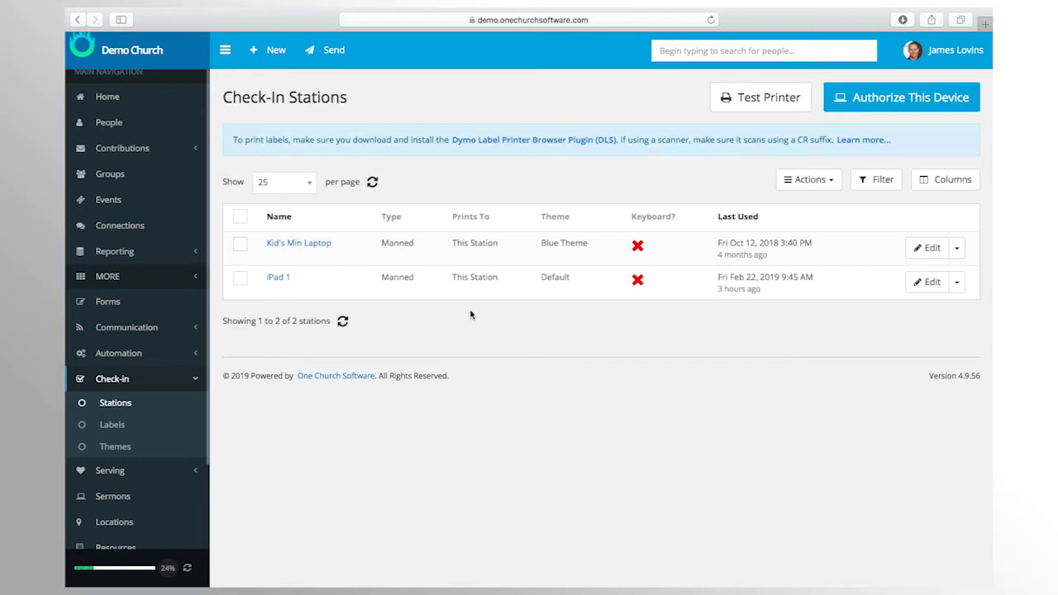
click(927, 282)
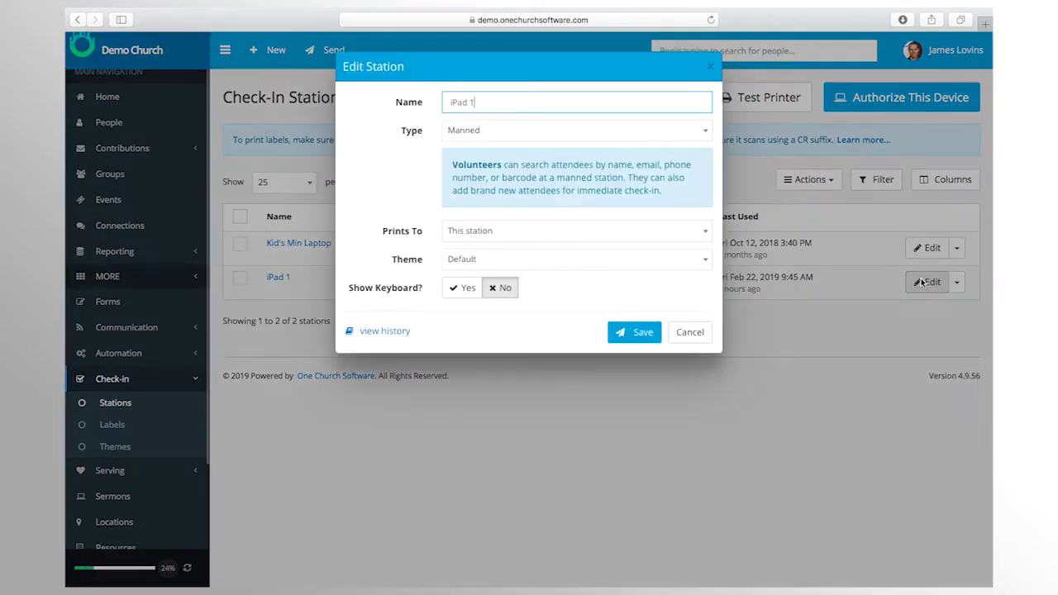
click(597, 260)
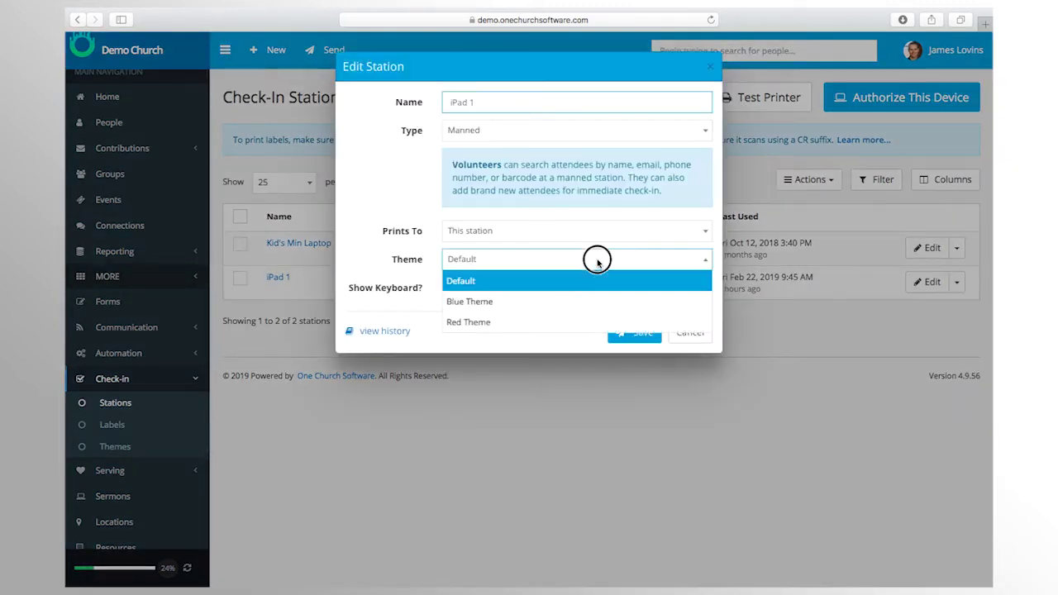
click(545, 308)
click(638, 332)
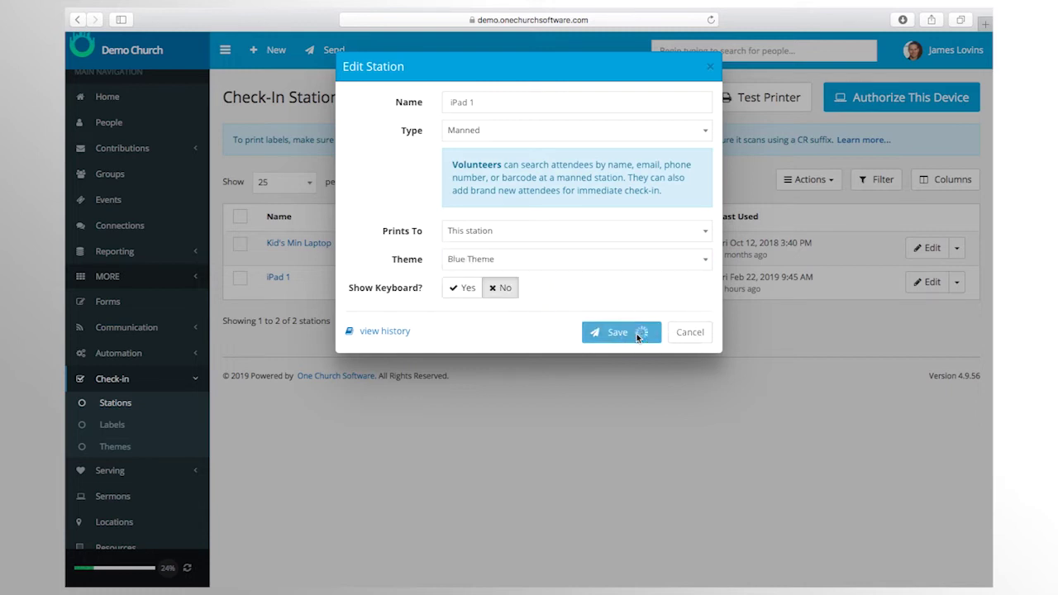
Browse the check-in Labels and Themes, then return to Stations
click(129, 426)
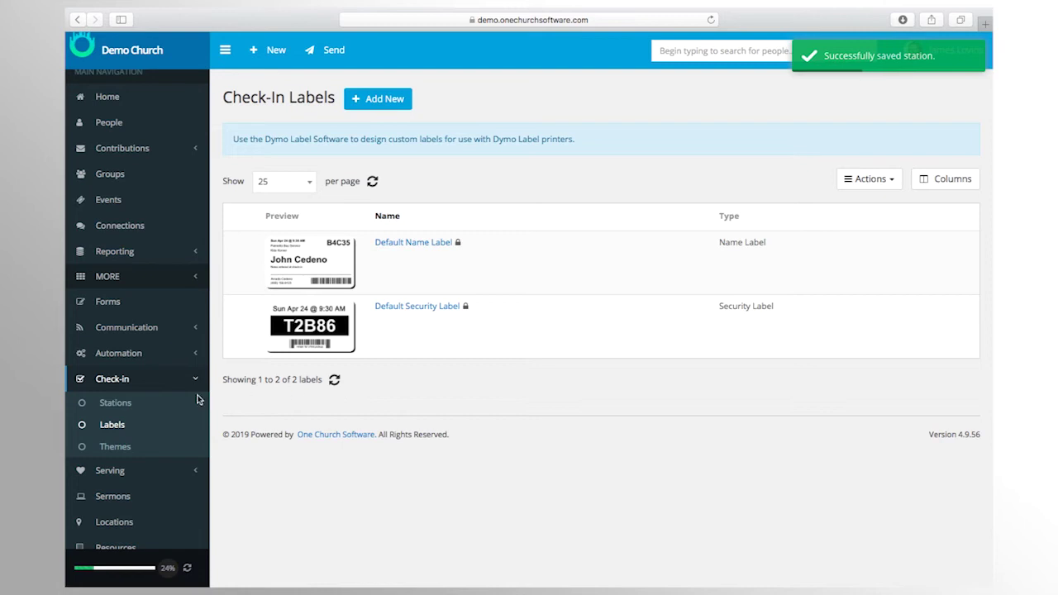
click(127, 449)
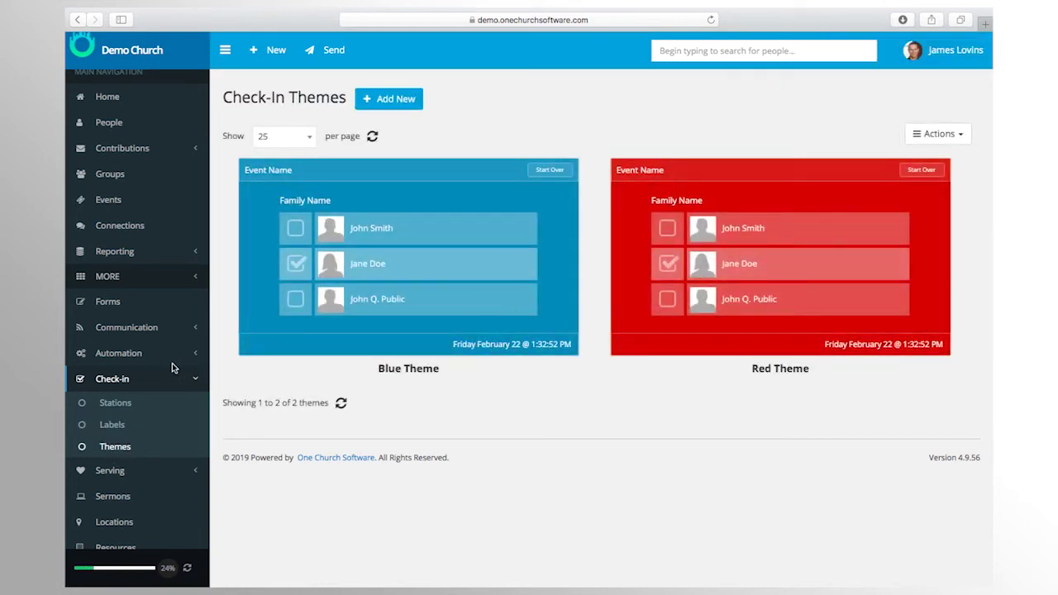
click(119, 405)
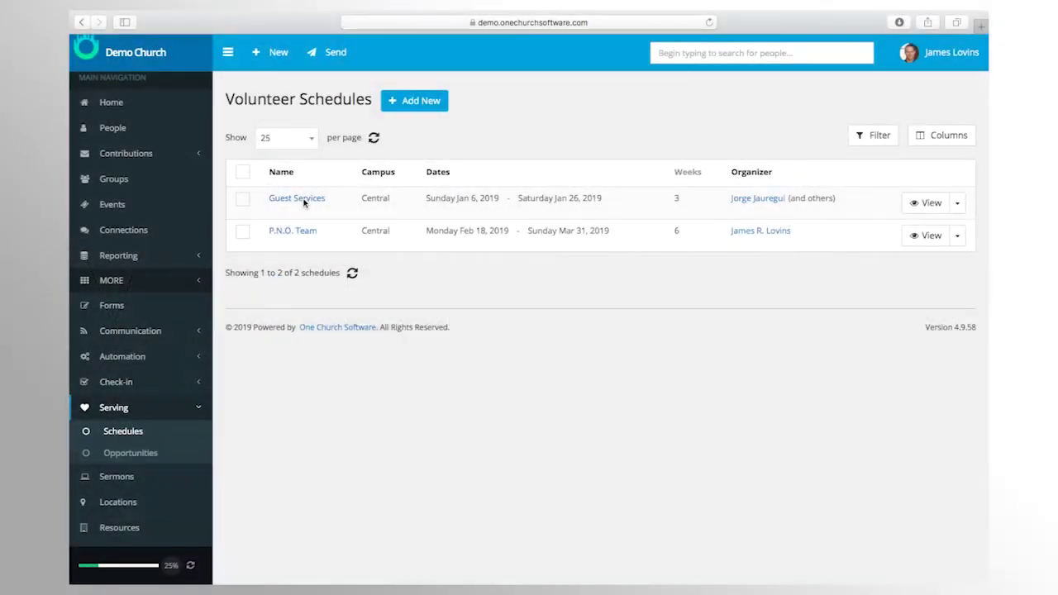
Show all weeks of the Guest Services schedule and place the volunteer in the 9:45 AM Greeter slot
click(304, 201)
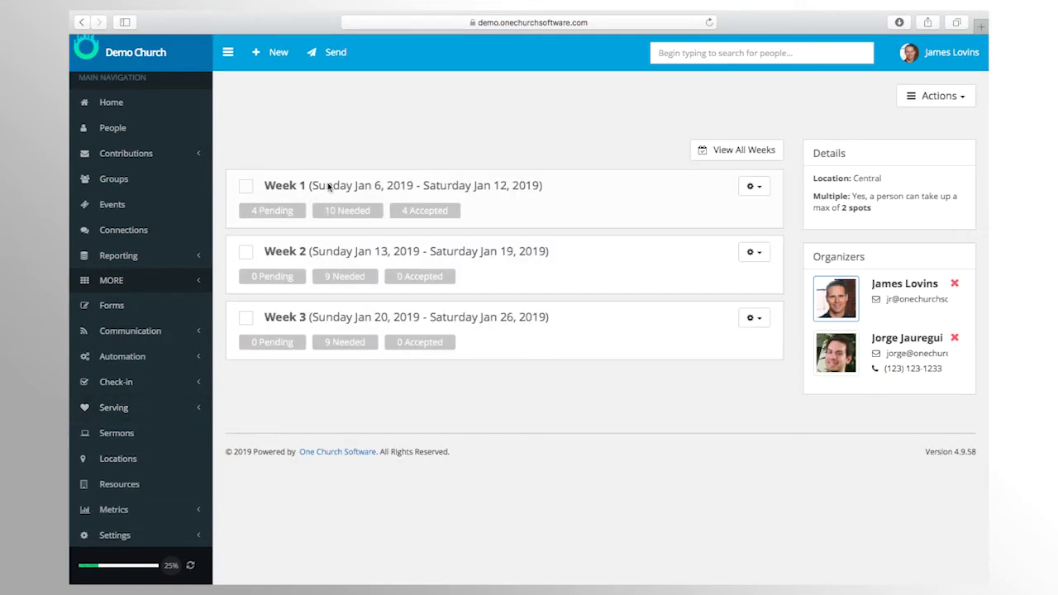
click(754, 151)
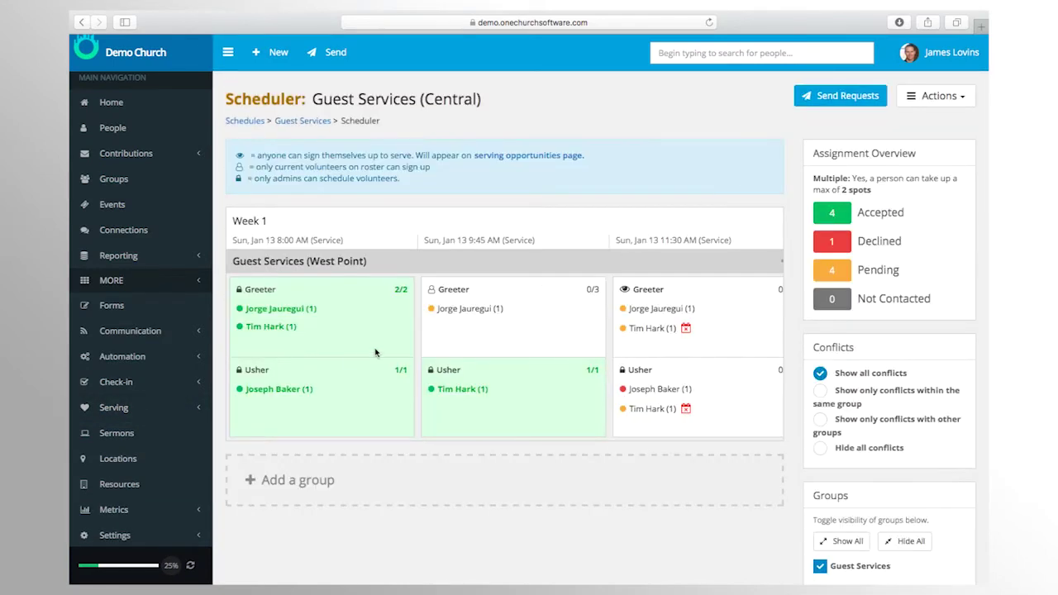
drag(285, 328, 481, 322)
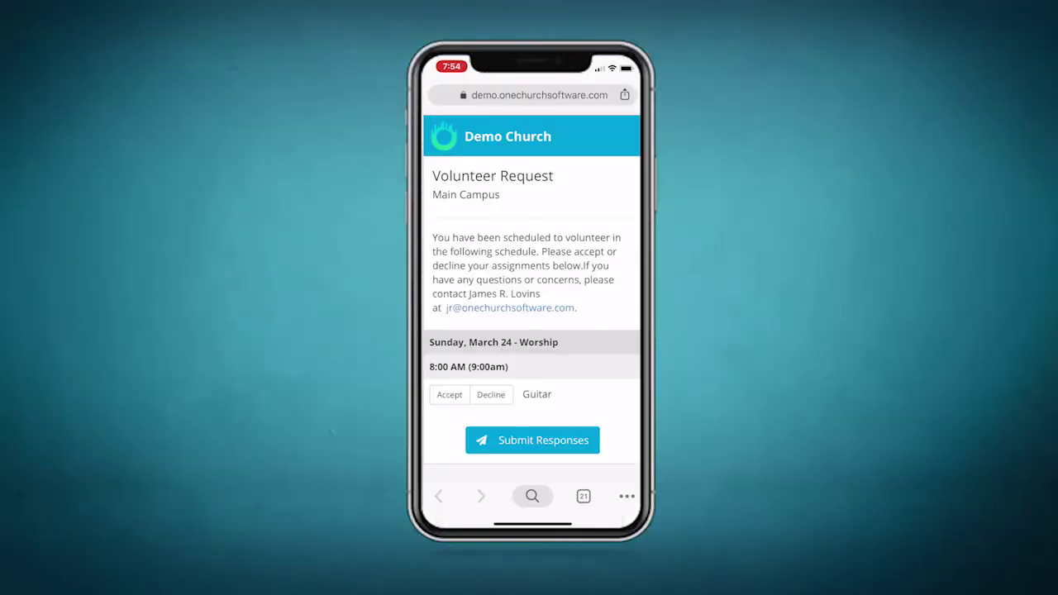
Accept the 8:00 AM Guitar assignment, send the responses, and review the volunteer's scheduling conflict
click(449, 395)
click(533, 439)
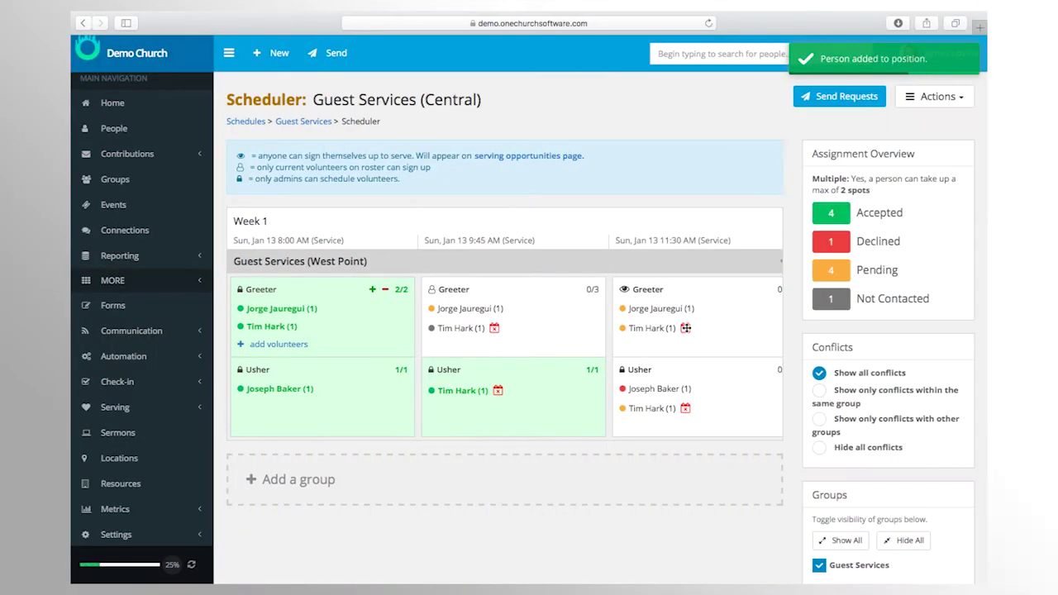
click(686, 328)
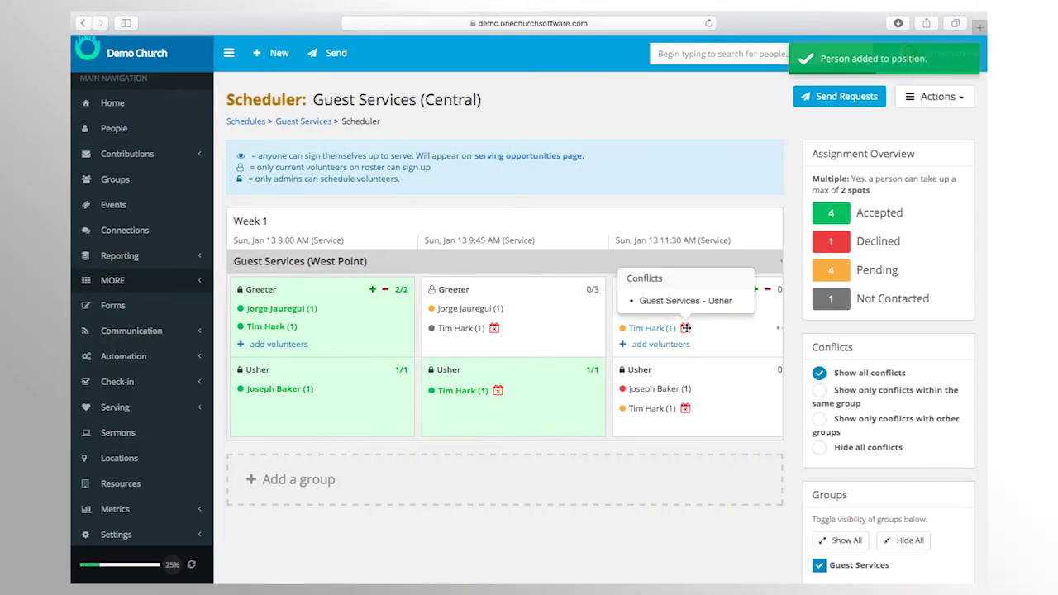
scroll(585, 325, down, 2)
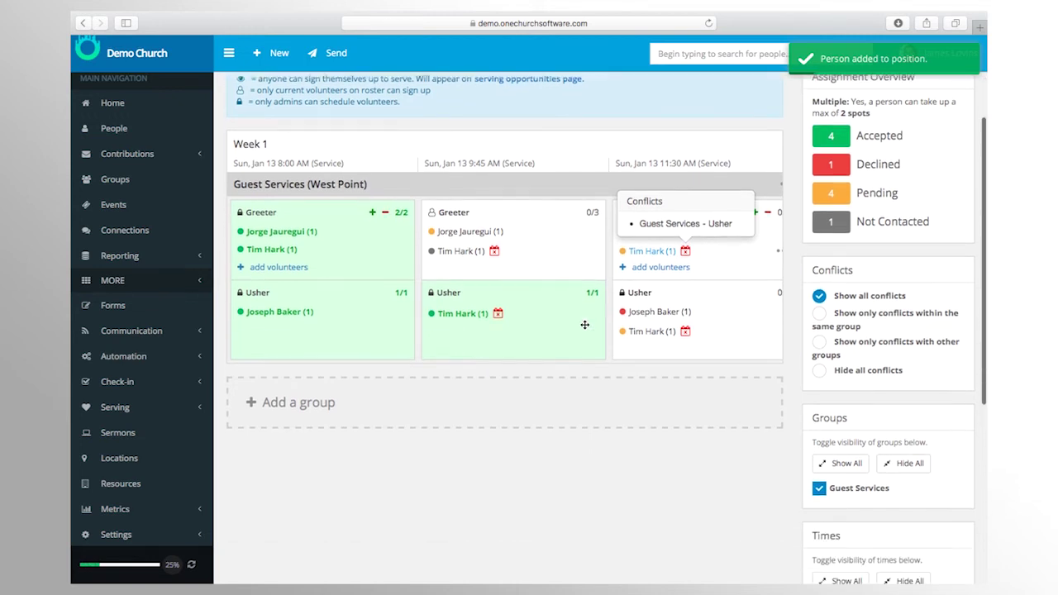
scroll(584, 325, up, 2)
scroll(585, 330, down, 1)
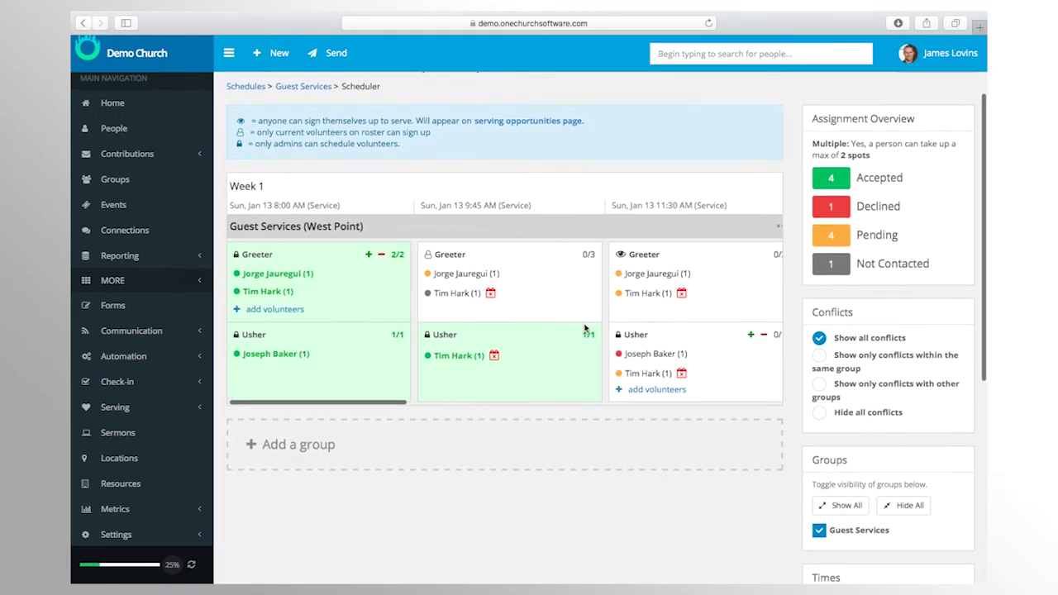
scroll(585, 329, down, 1)
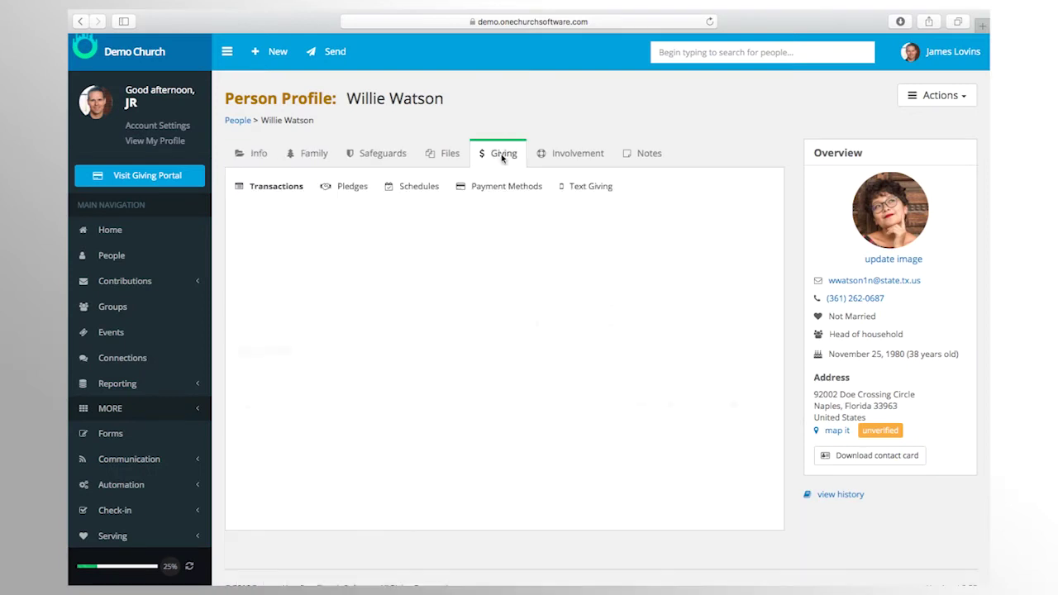
Make the $100 Central Support gift recurring on a Bi-Weekly schedule
scroll(418, 242, down, 3)
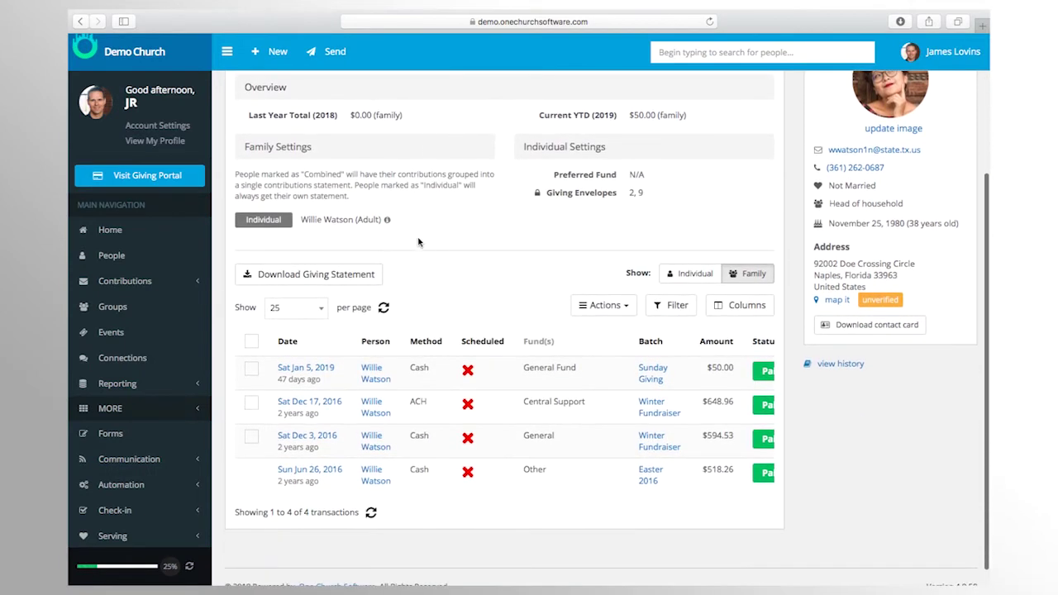
scroll(377, 250, up, 3)
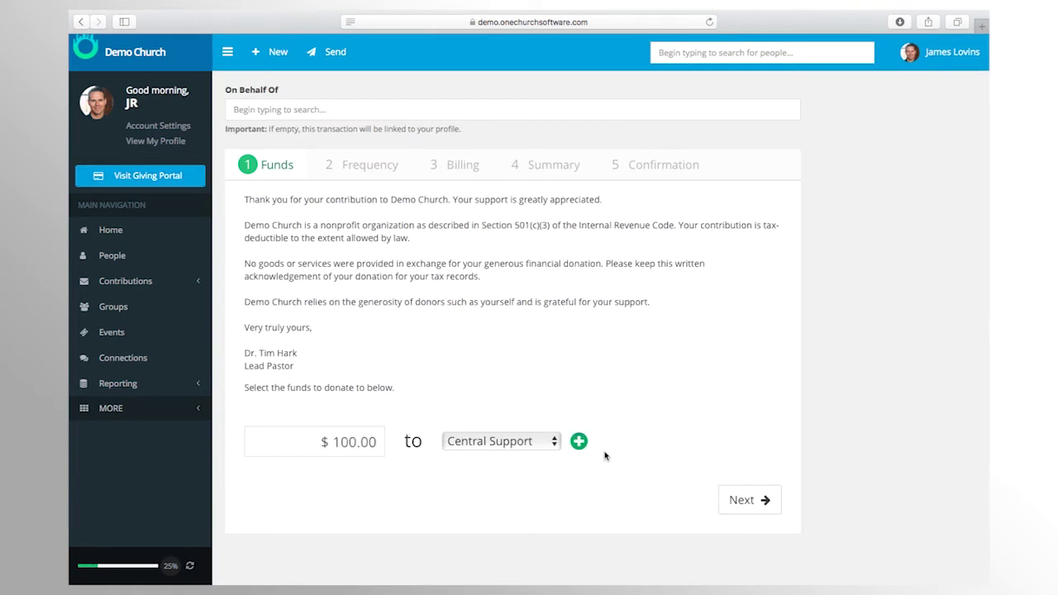
click(729, 506)
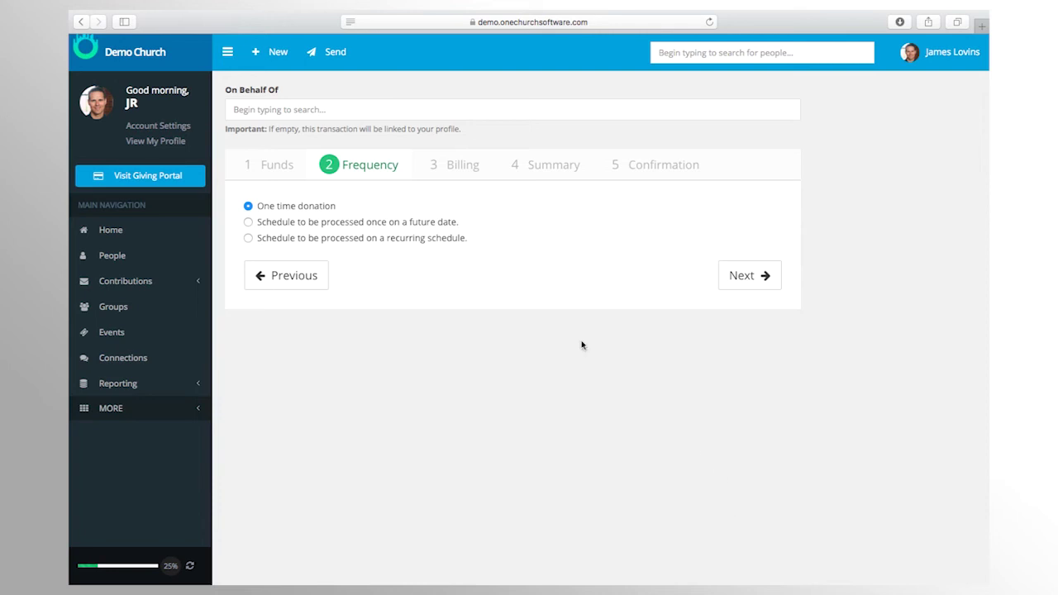
click(248, 238)
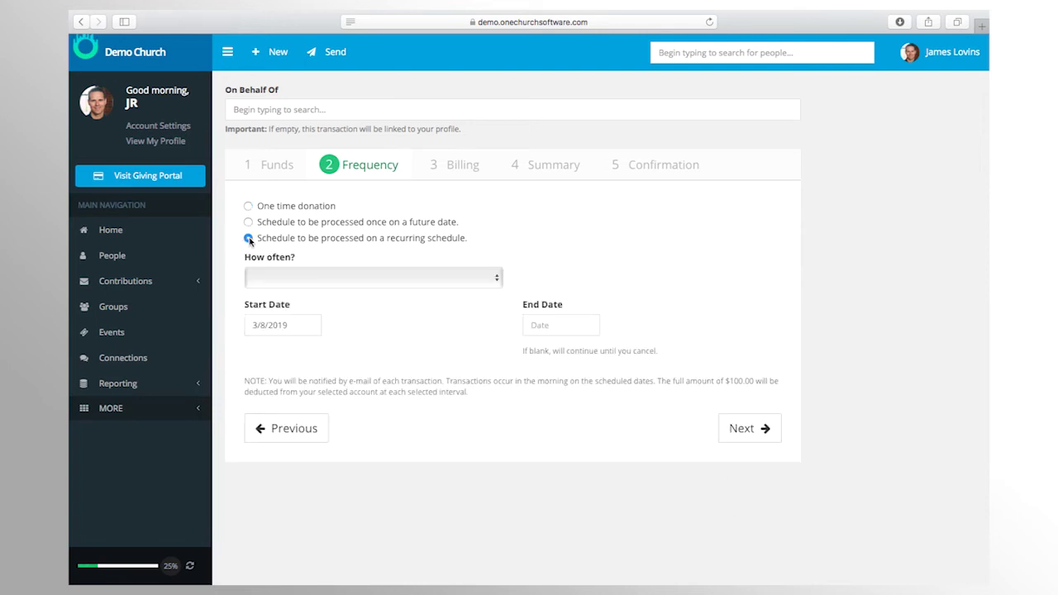
click(295, 269)
click(294, 304)
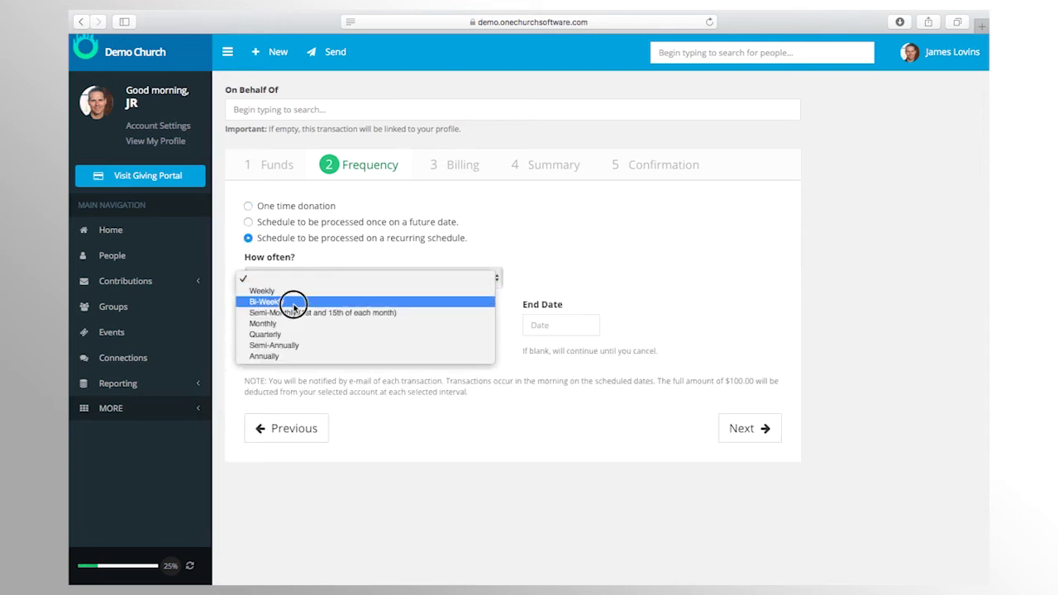
click(747, 538)
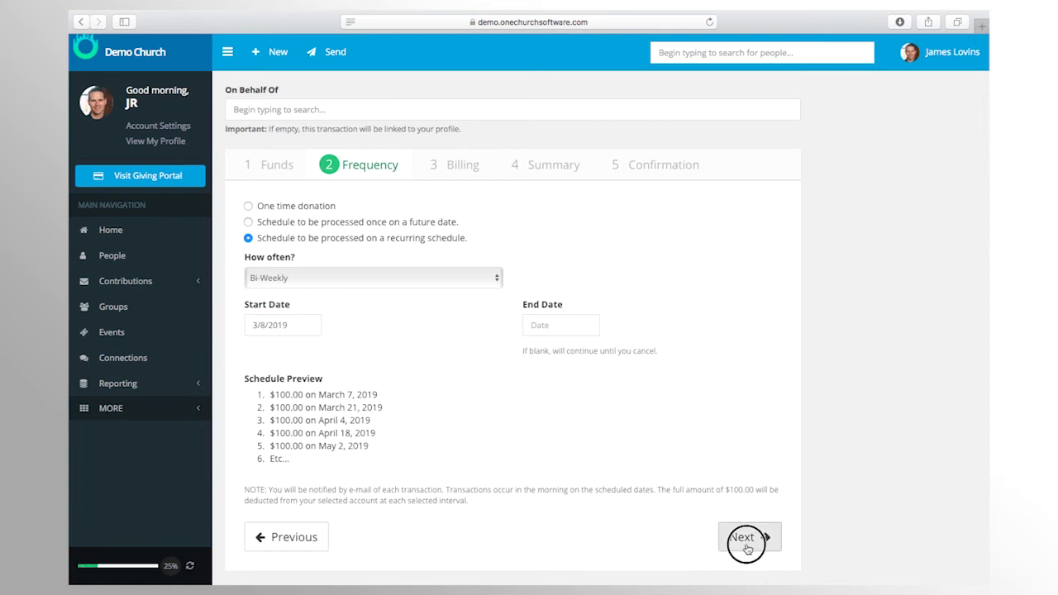
Mark the gift as given on behalf of a business
scroll(678, 407, down, 2)
scroll(678, 408, down, 3)
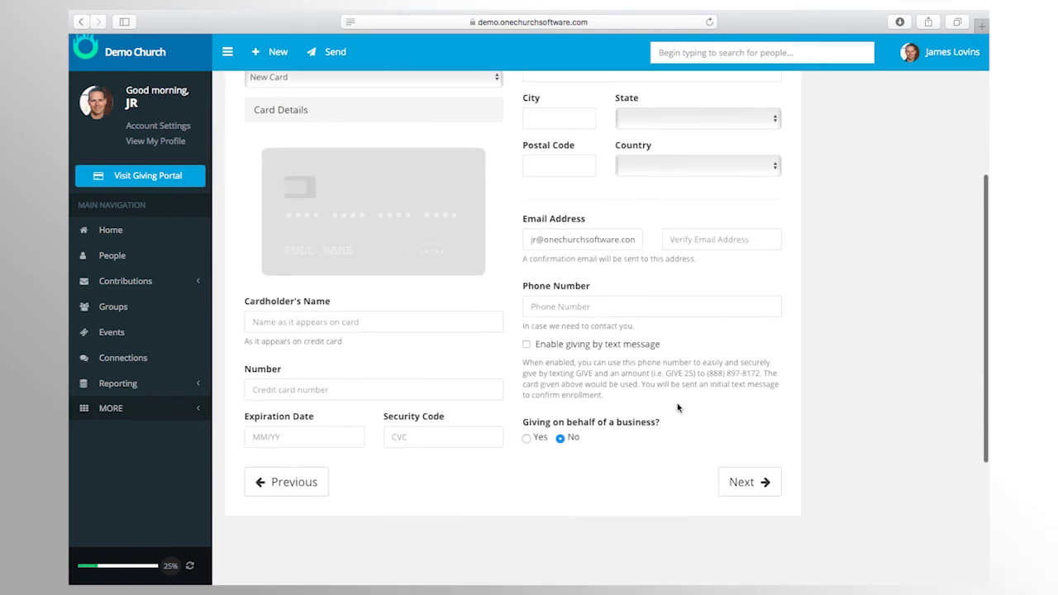
click(527, 439)
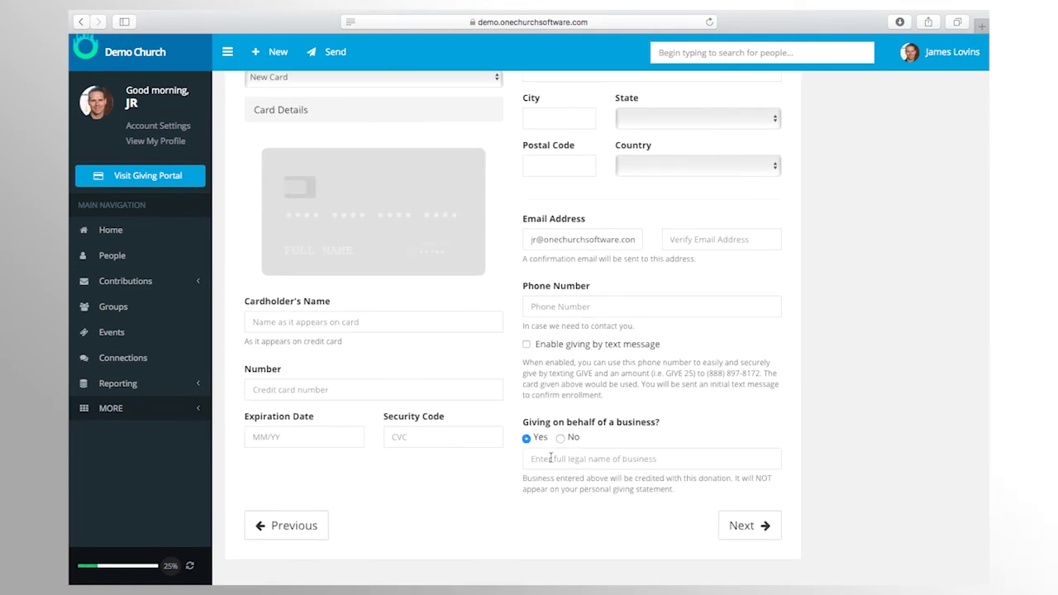
After typing 'Bu', show the Text Giving settings, preview the website embed code, then close it
text(Bu)
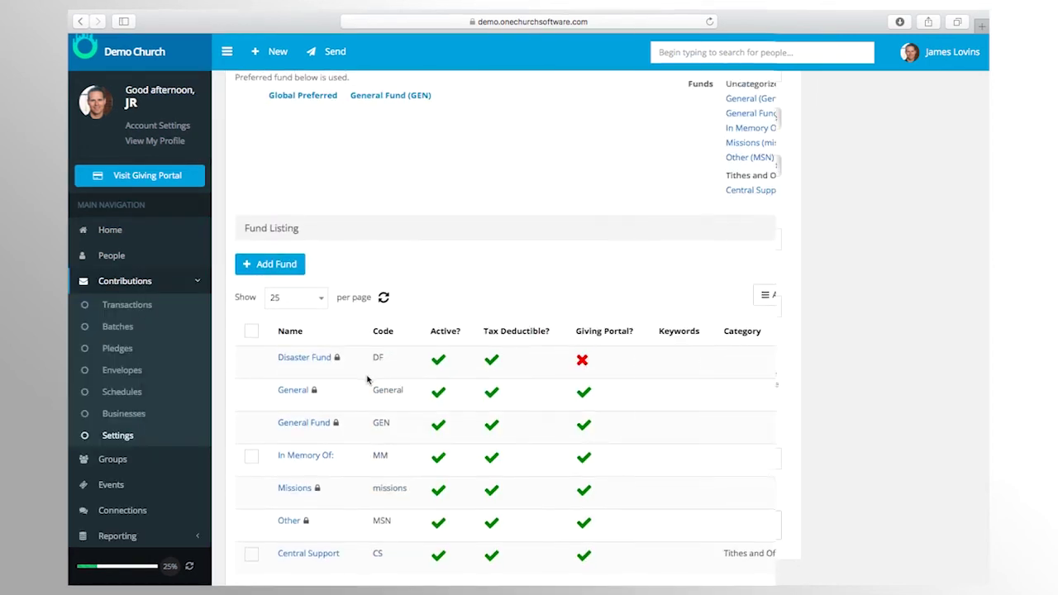
scroll(368, 379, down, 3)
scroll(368, 380, up, 5)
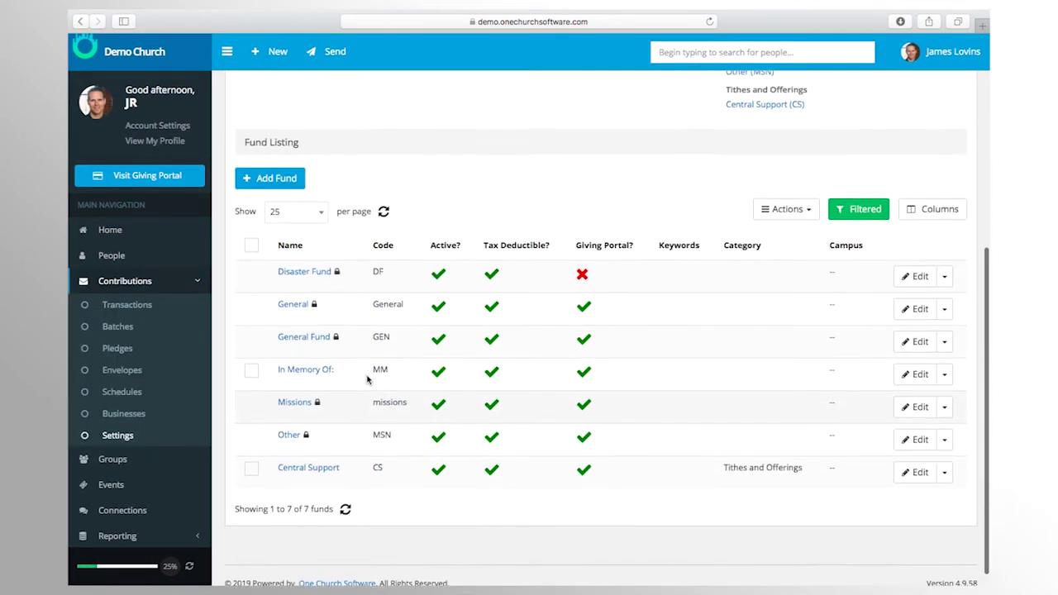
scroll(368, 372, up, 2)
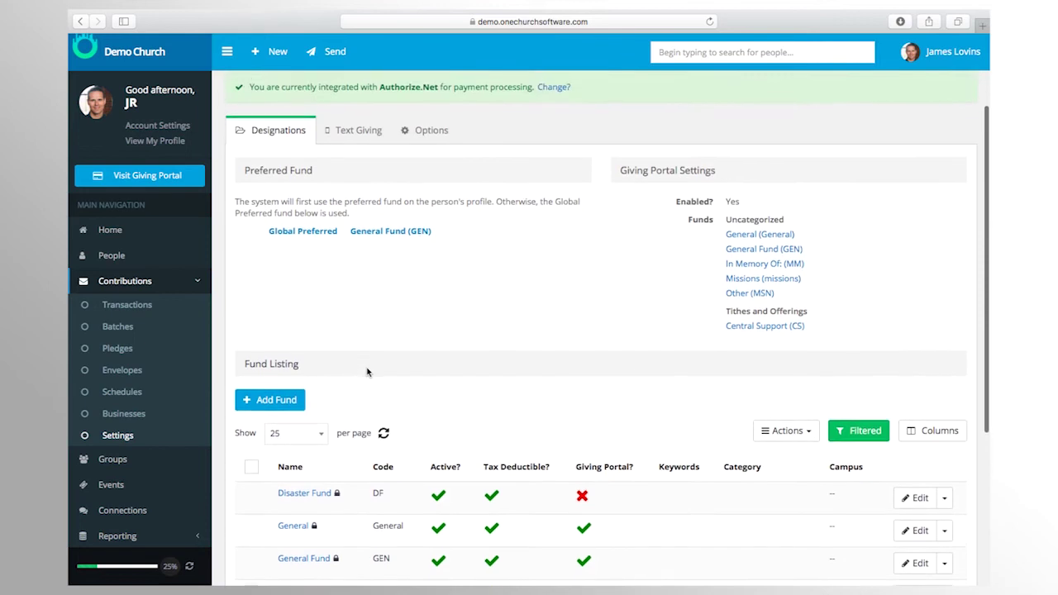
click(356, 136)
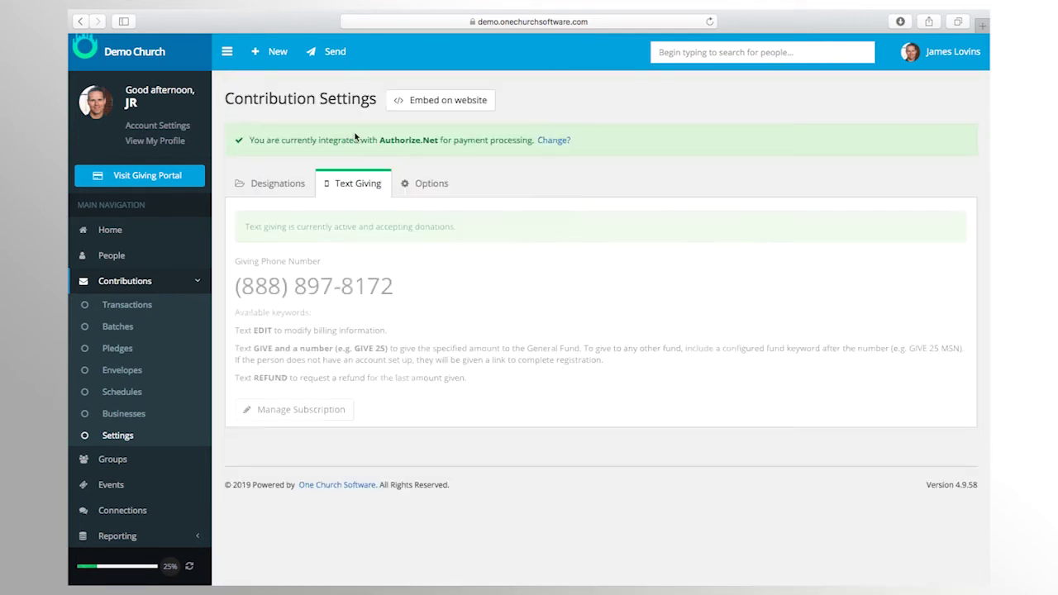
click(423, 102)
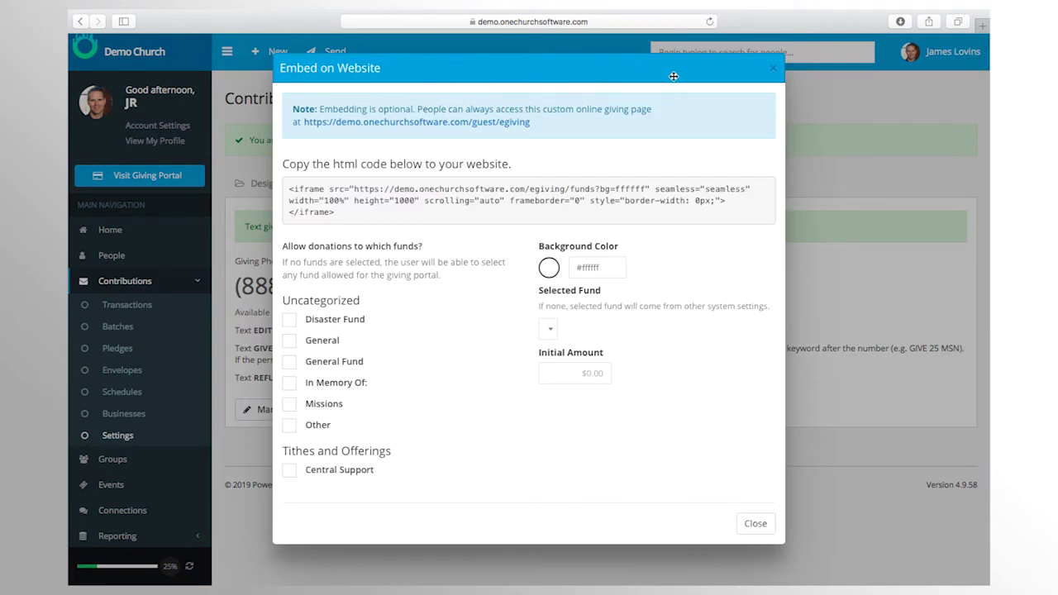
click(776, 69)
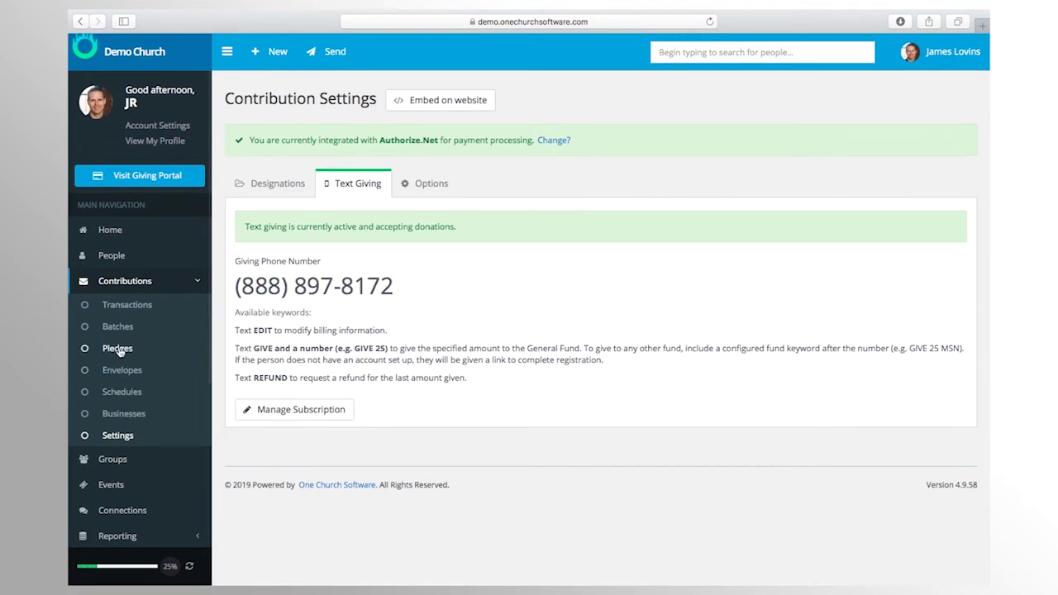
Open the Building Fund campaign from Contributions > Pledges and show its Pledges tab
click(118, 349)
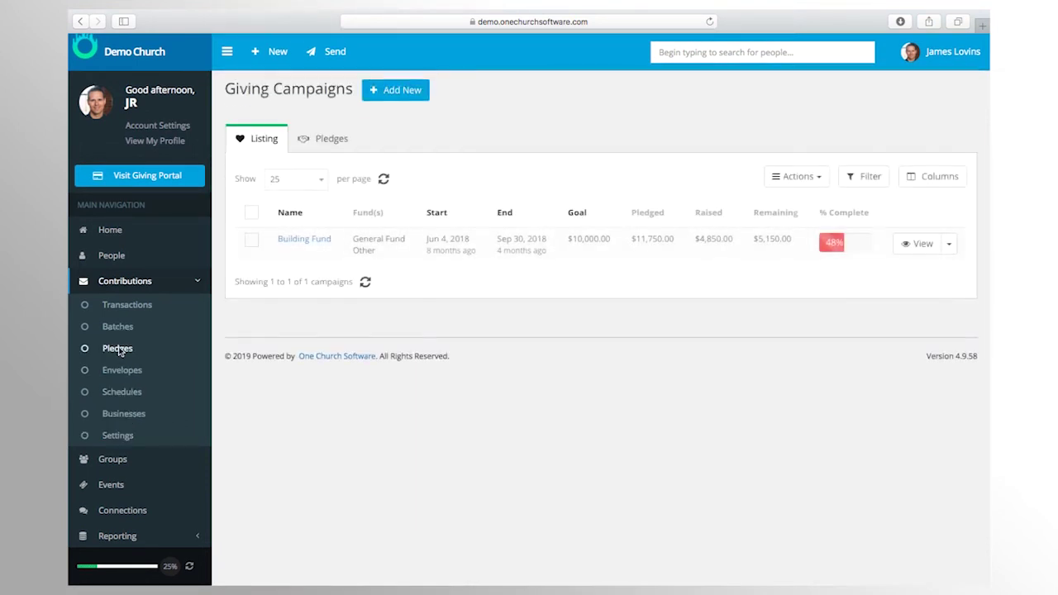
click(295, 241)
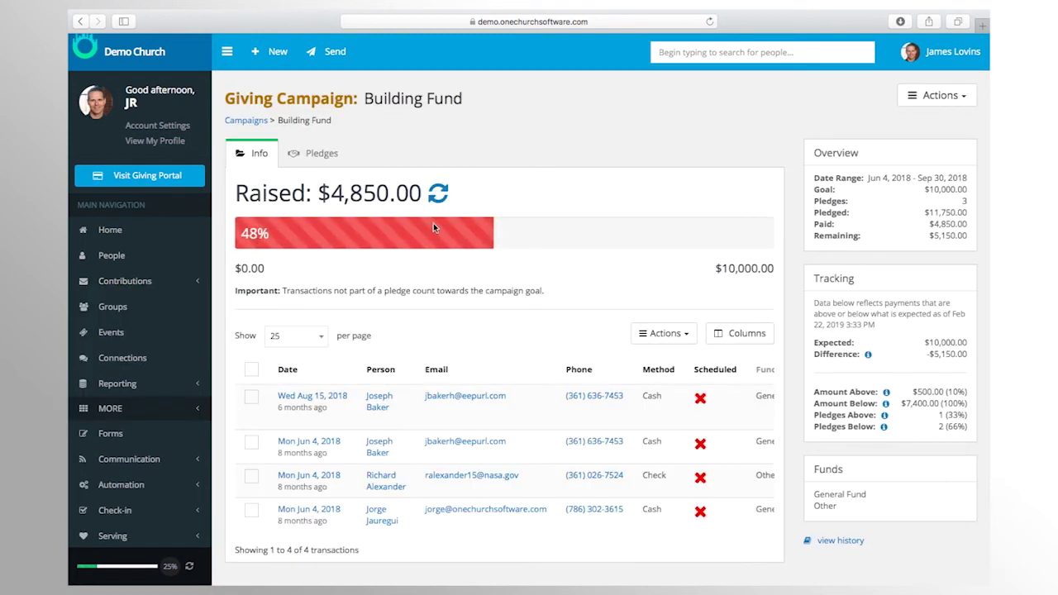
scroll(430, 331, down, 2)
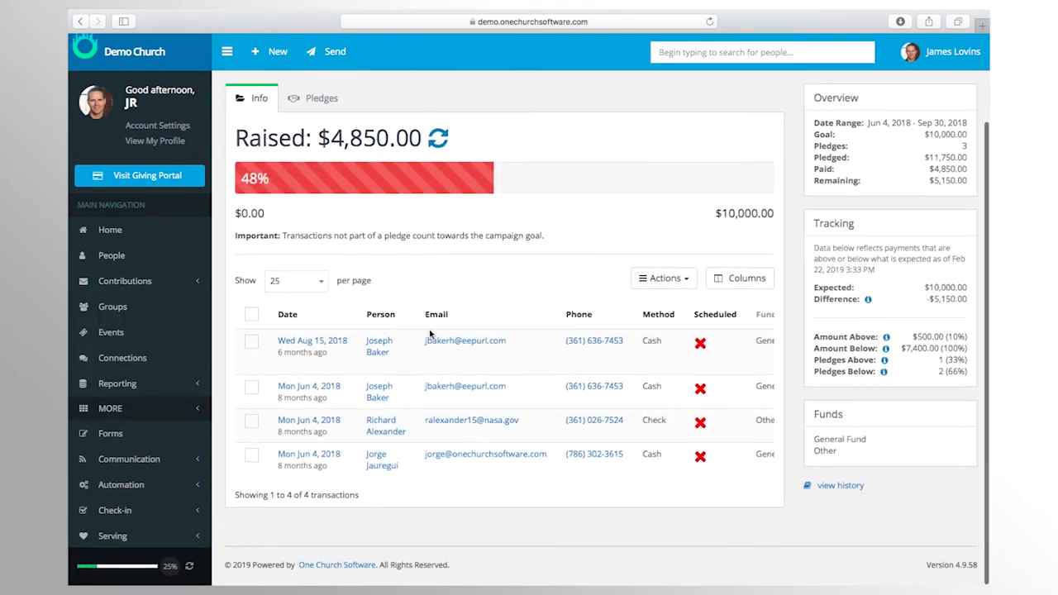
scroll(430, 334, up, 1)
scroll(430, 334, up, 1)
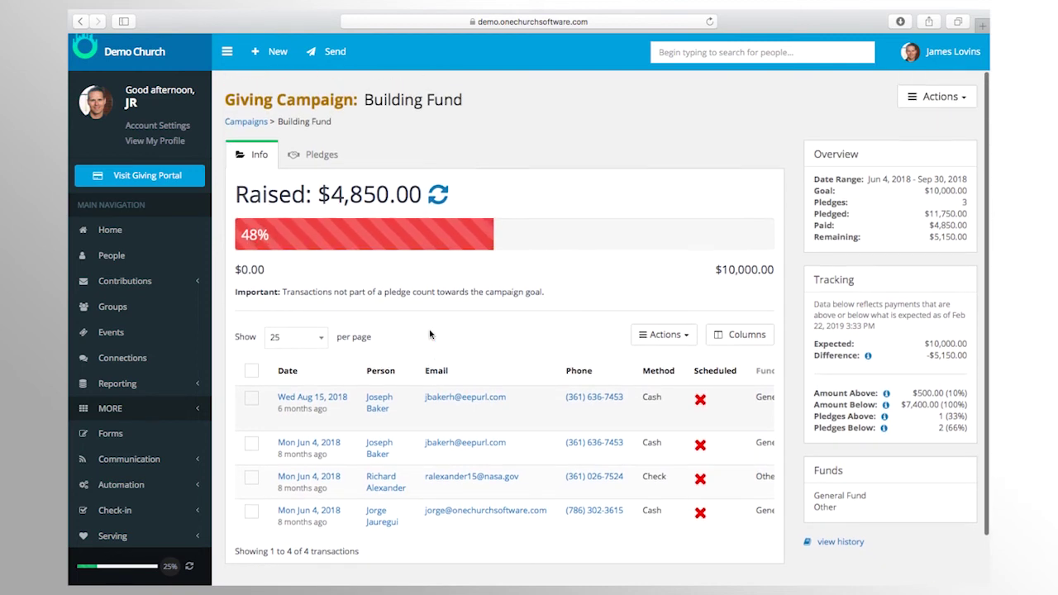
click(315, 157)
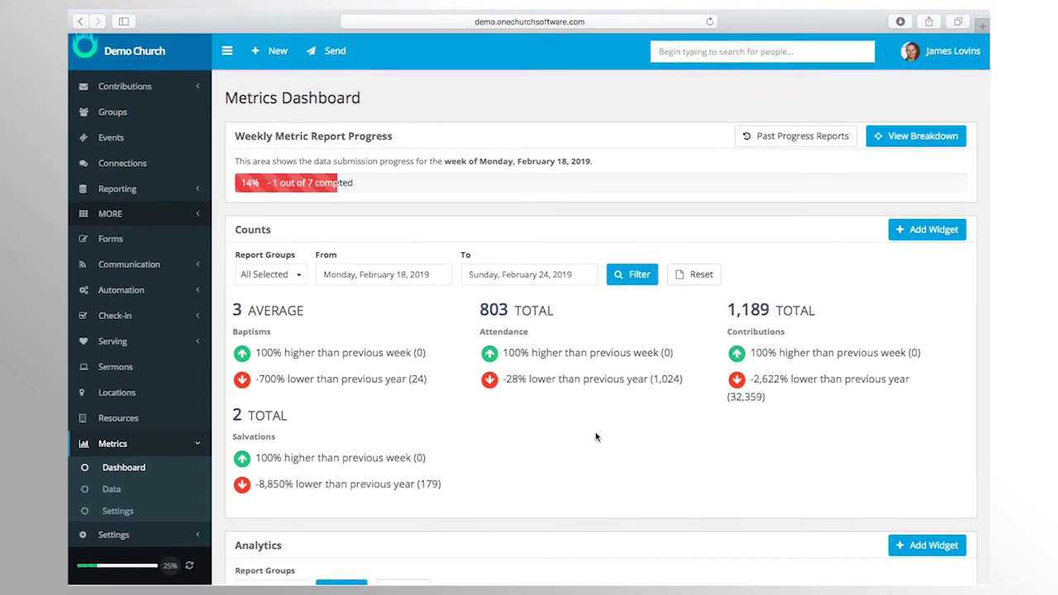
Scroll through the Metrics Dashboard analytics charts, then expand Reporting and open the People query builder
scroll(637, 360, down, 2)
scroll(637, 360, down, 6)
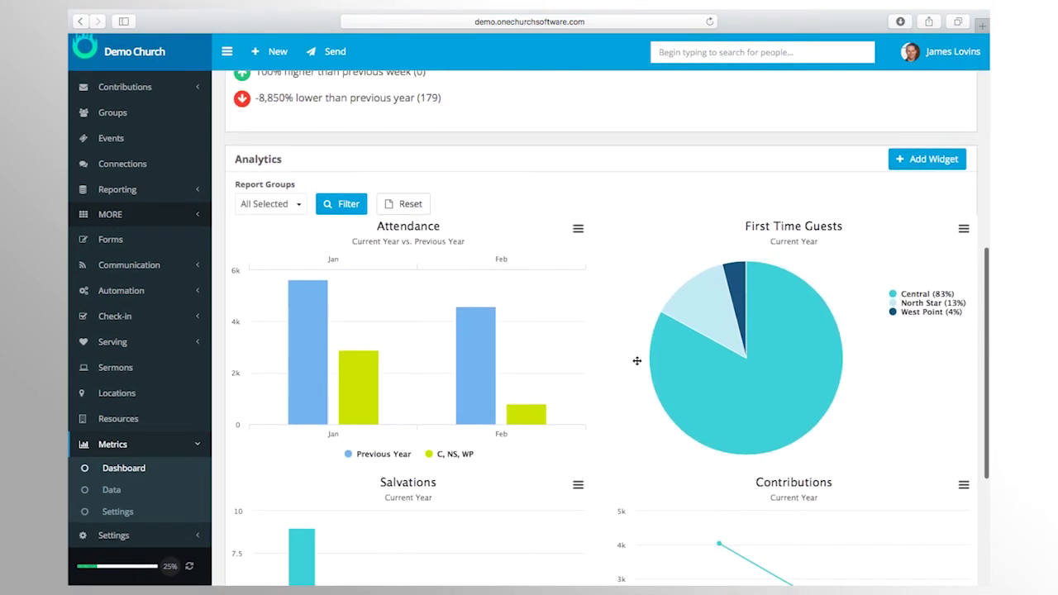
scroll(637, 360, down, 2)
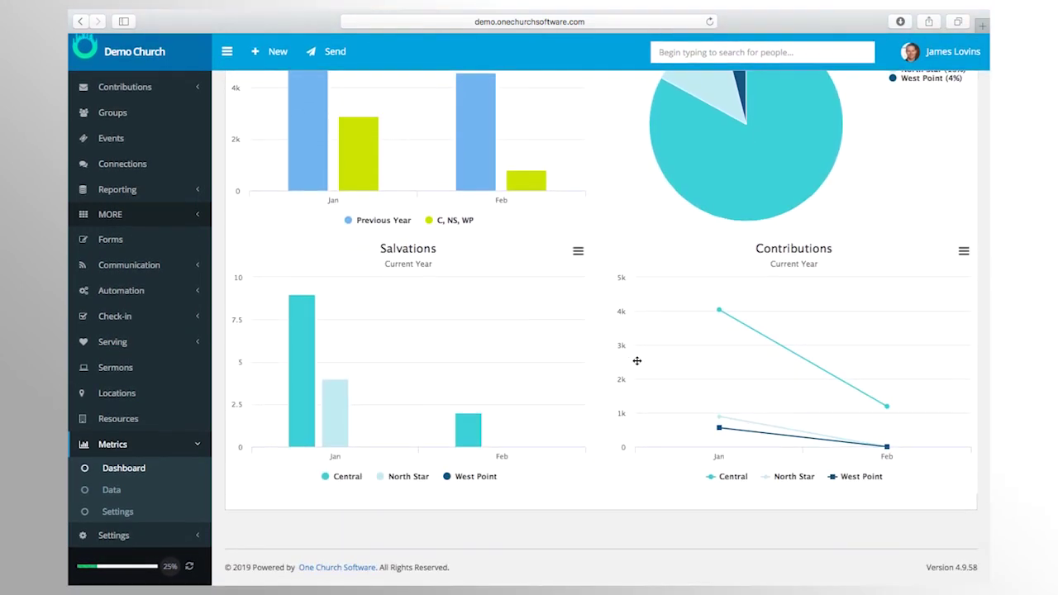
scroll(182, 369, up, 4)
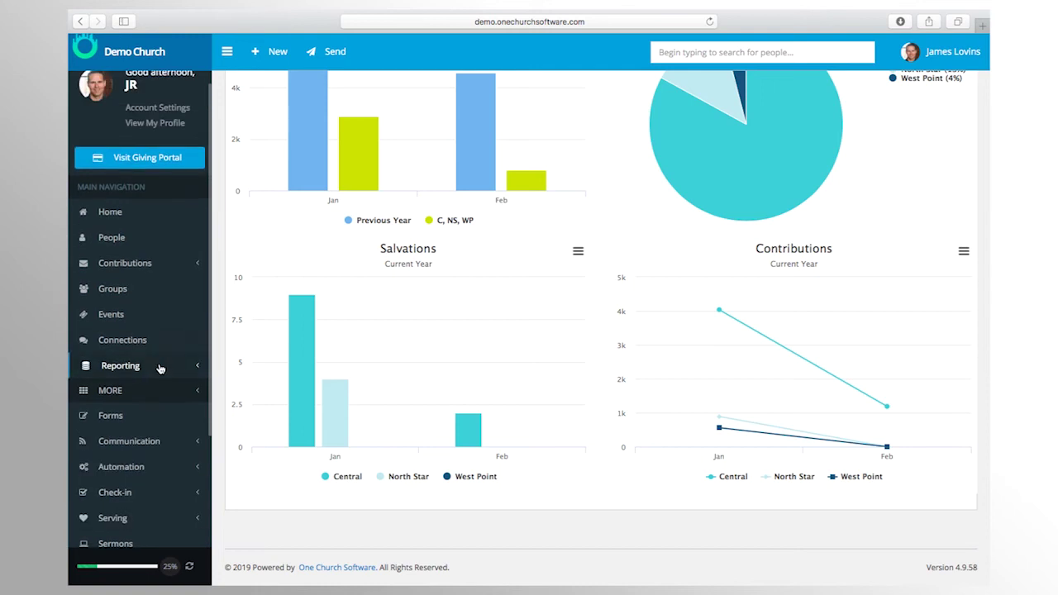
click(161, 366)
click(144, 388)
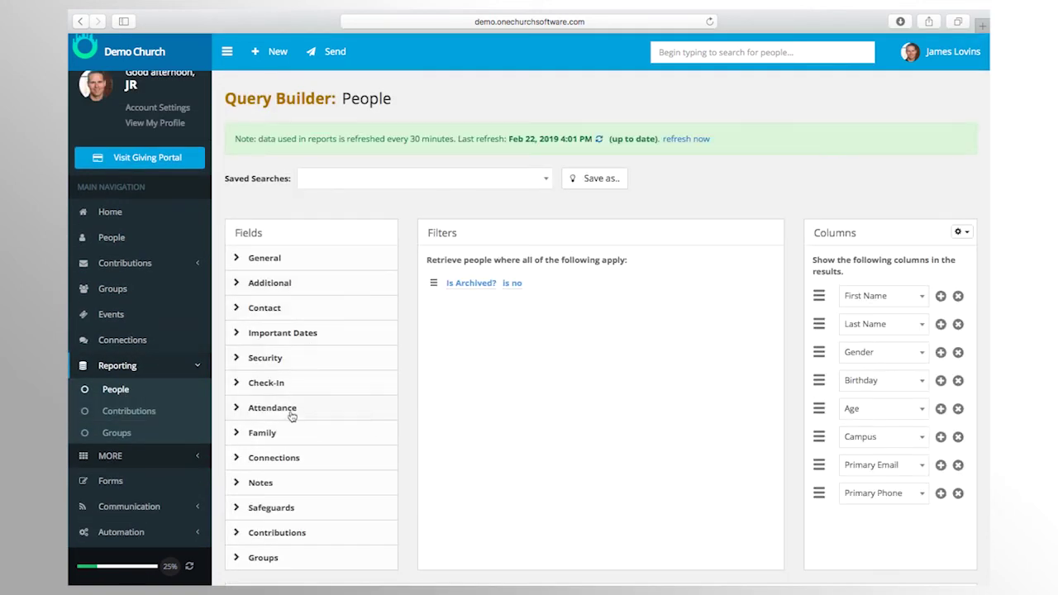
Filter the People query to Head of Household? is yes and list the matching people
click(280, 437)
scroll(301, 440, down, 1)
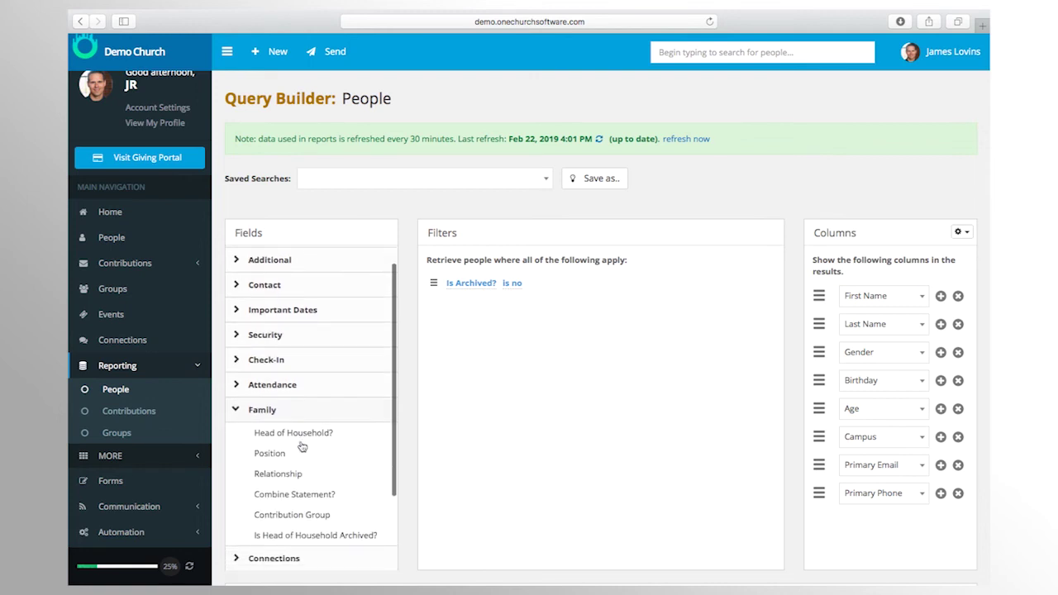
click(302, 437)
scroll(326, 430, down, 5)
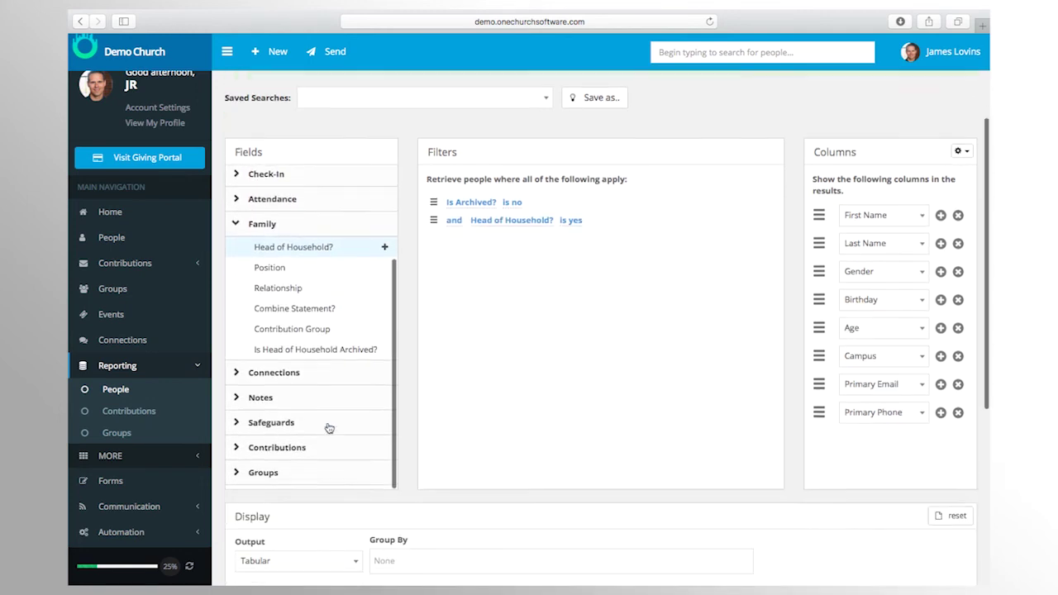
scroll(405, 444, down, 2)
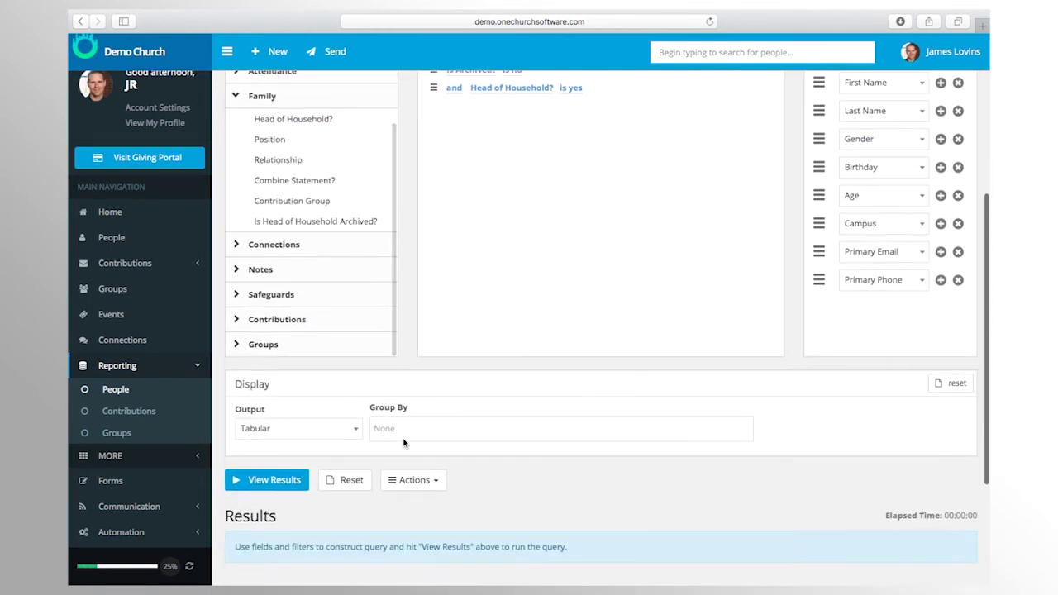
click(279, 483)
scroll(404, 434, down, 10)
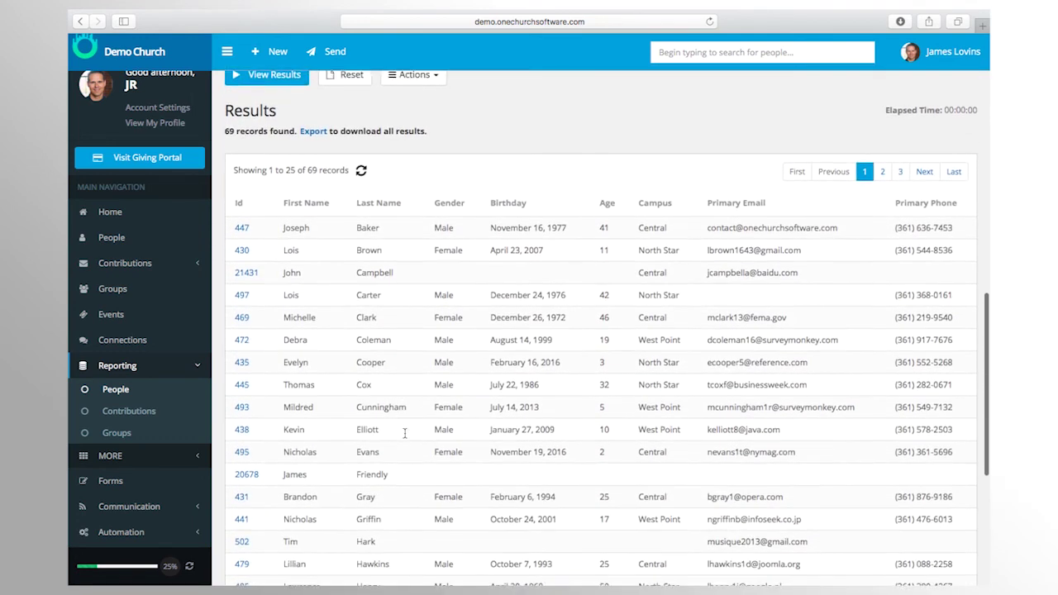
scroll(405, 438, up, 4)
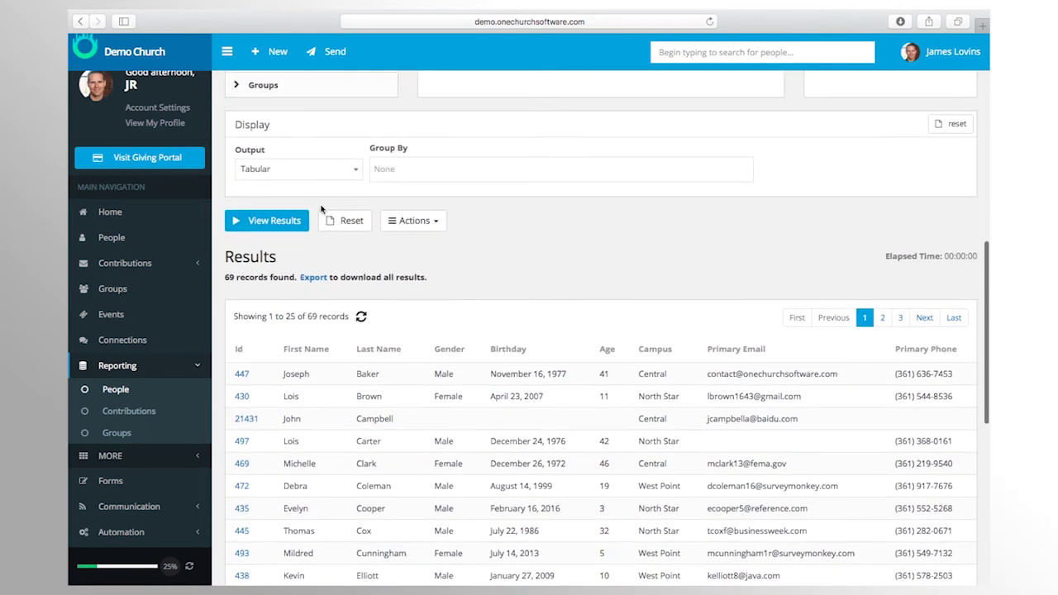
Switch the results output to Map and rerun the query to plot the 69 records
click(314, 178)
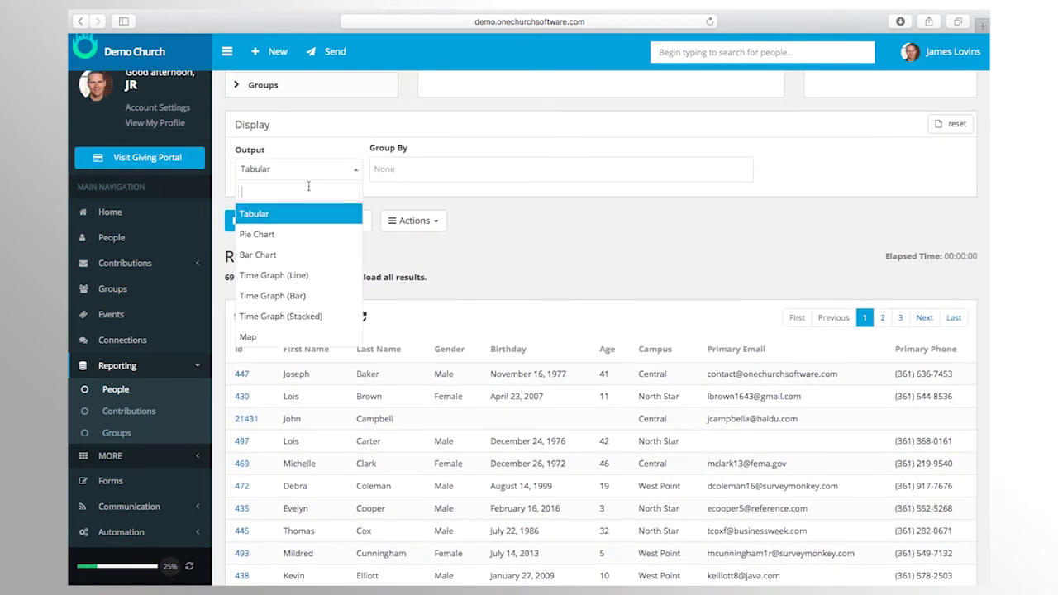
click(277, 337)
click(266, 220)
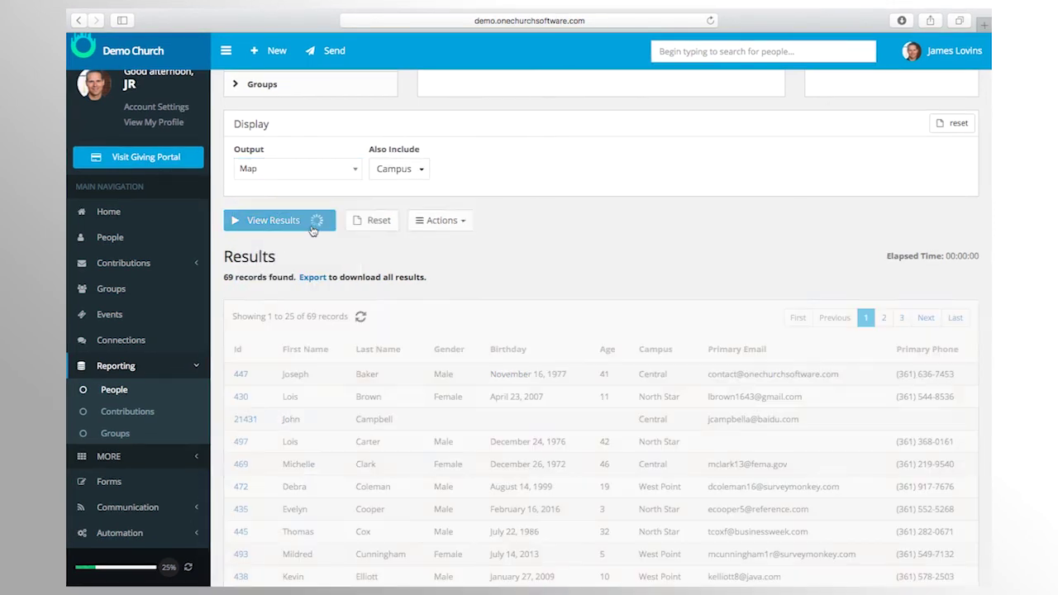
scroll(456, 342, down, 3)
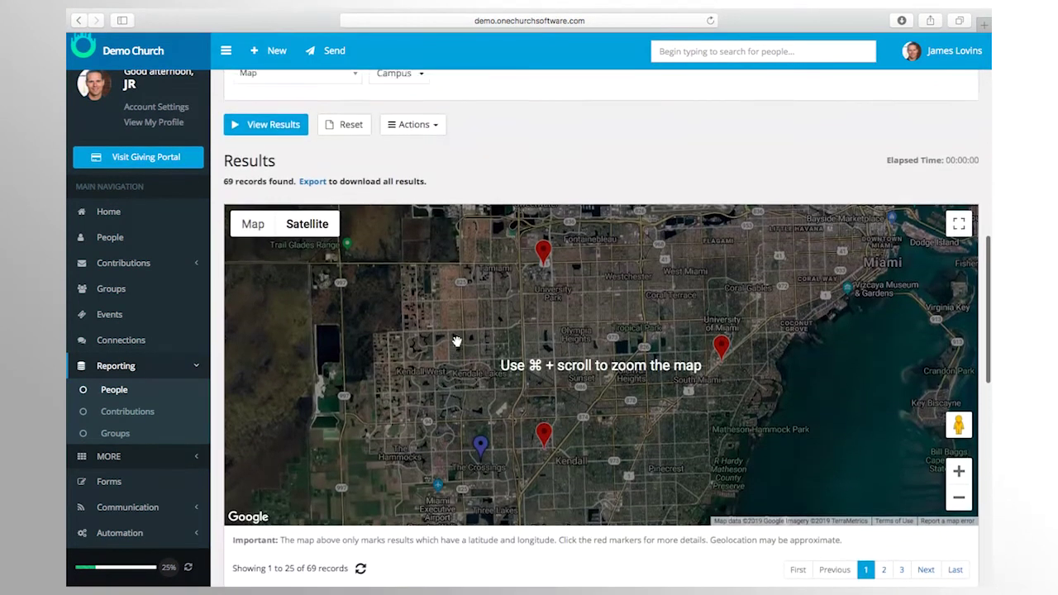
scroll(456, 342, up, 3)
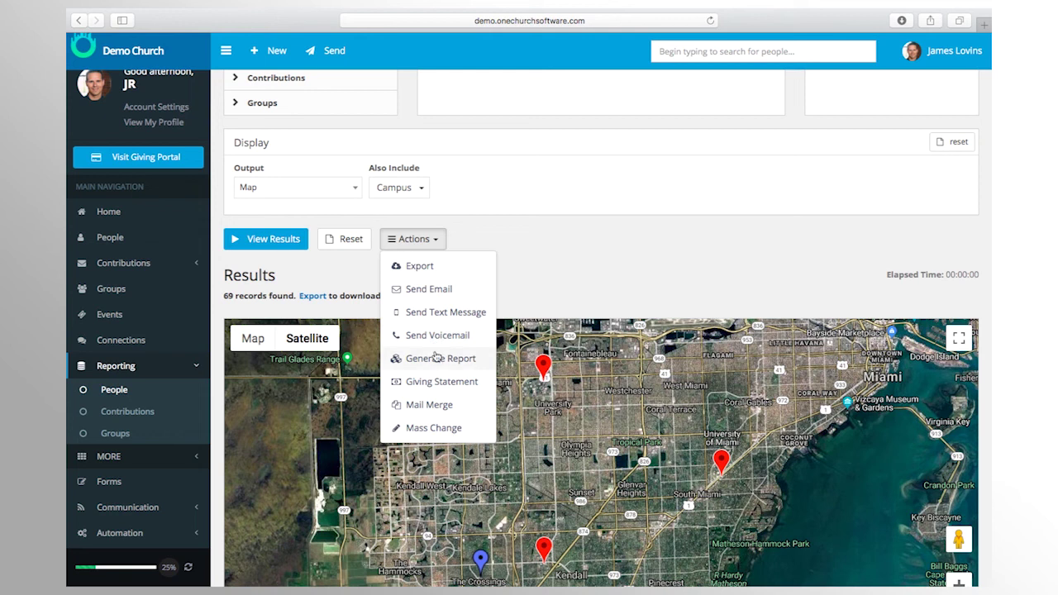
click(432, 405)
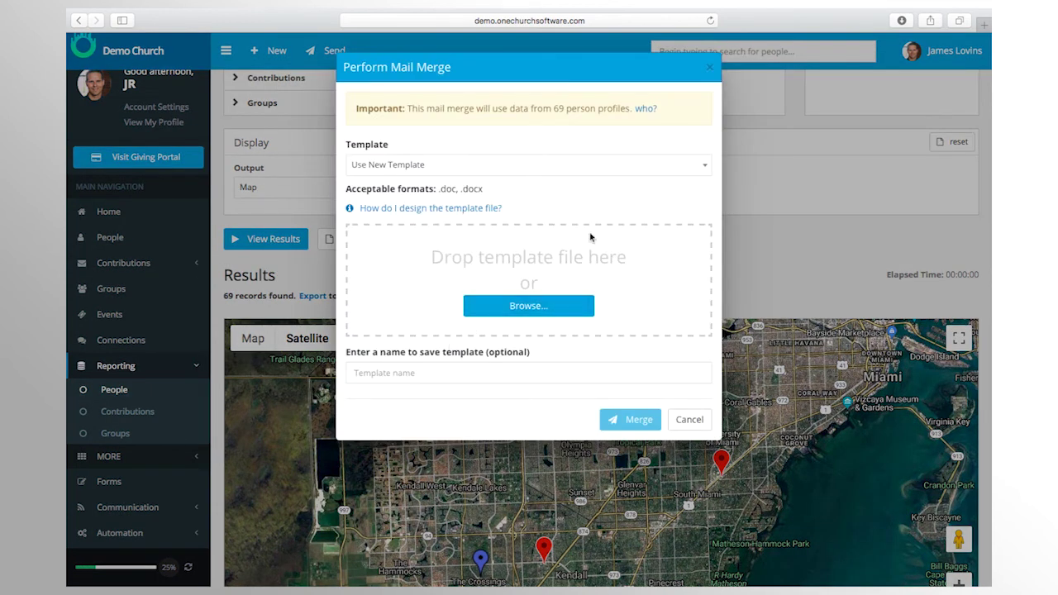
click(710, 69)
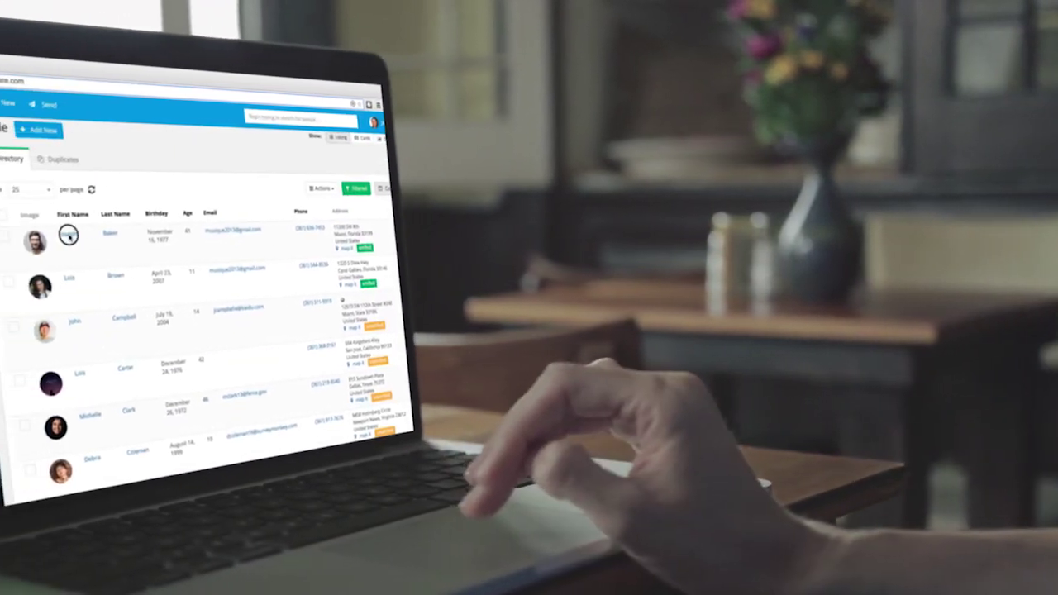
Open a person's profile from the people list
click(92, 236)
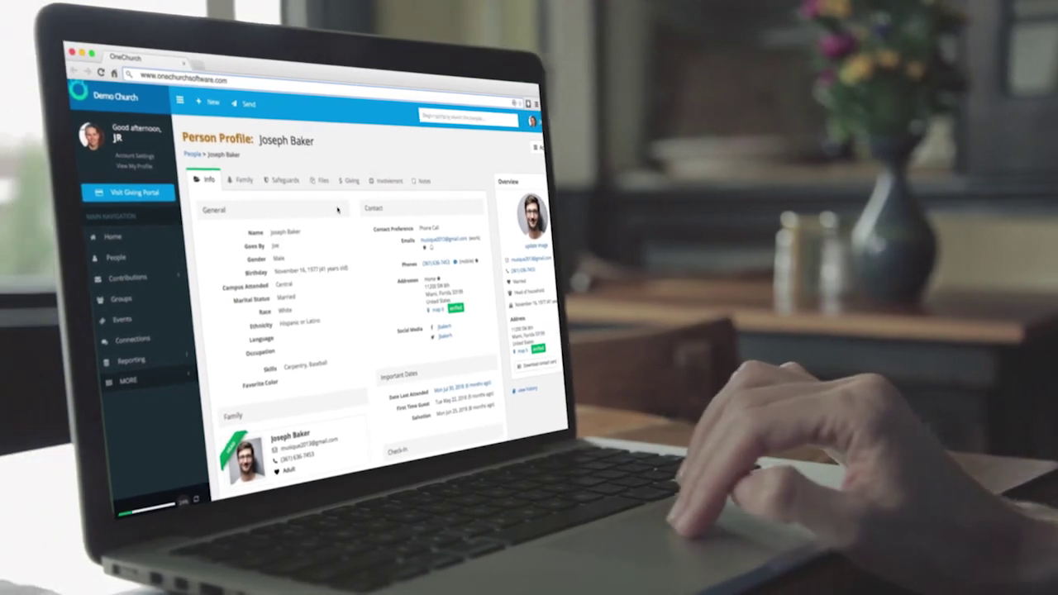
mouse_move(259, 212)
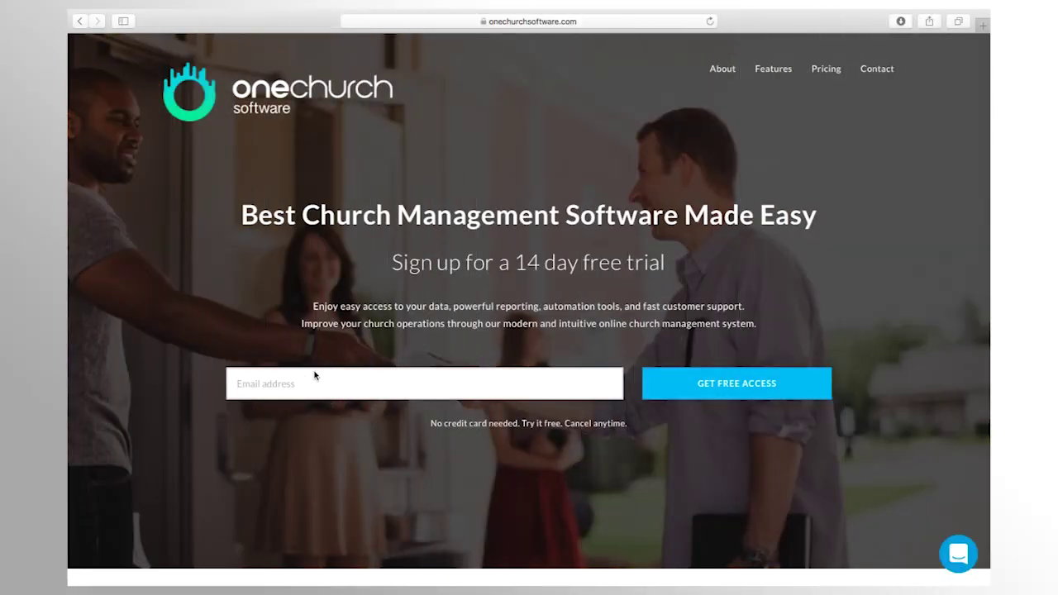